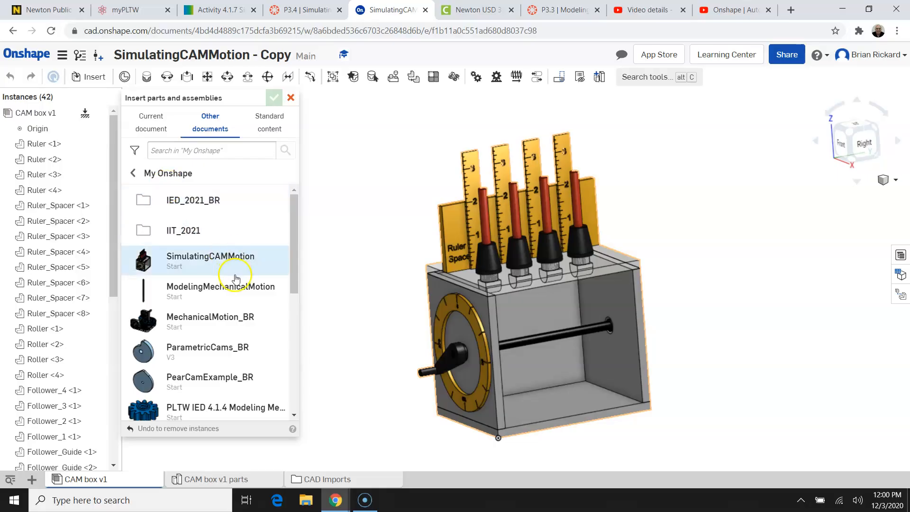
# Insert the EccentricCam from the ParametricCams_BR document into the assembly, placing it beside the open side of the CAM box
pyautogui.click(214, 345)
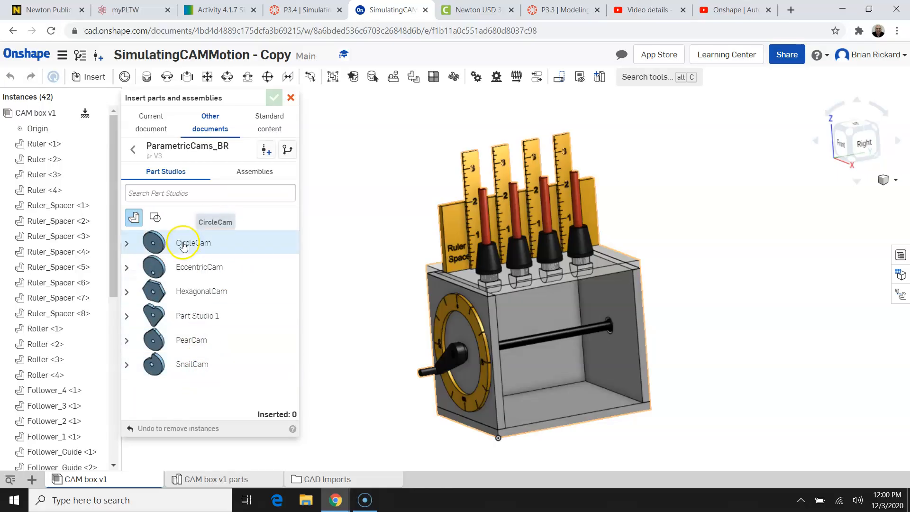
pyautogui.click(193, 268)
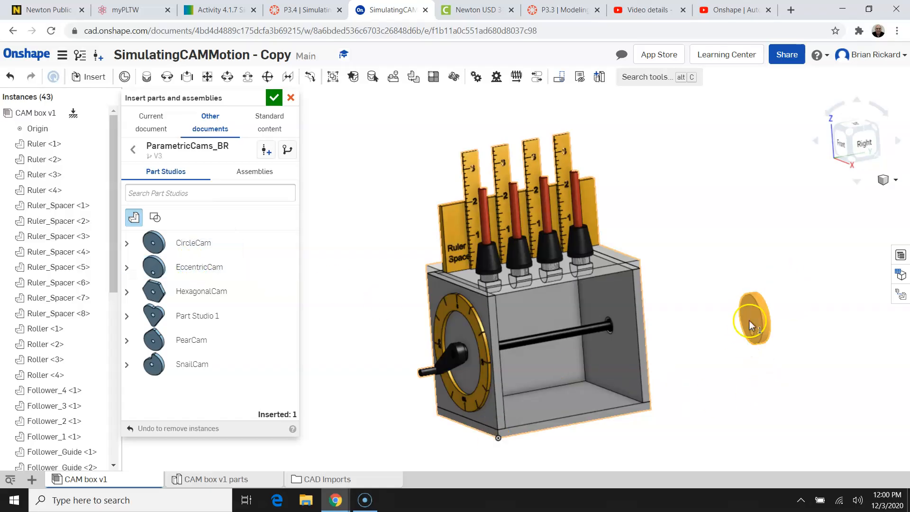
pyautogui.click(754, 331)
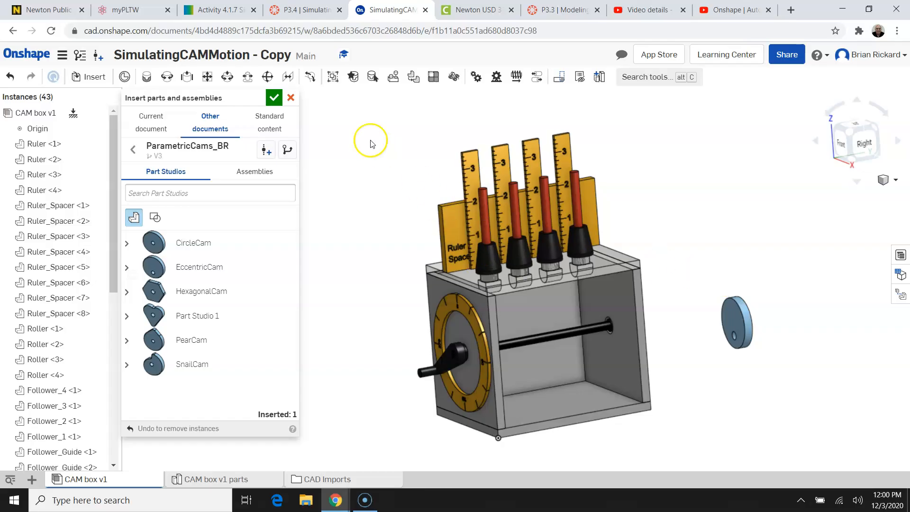
pyautogui.click(283, 102)
# Add a Fastened mate joining the center of the eccentric cam's off-center hole to the center of the crank hub
pyautogui.scroll(4, 734, 348)
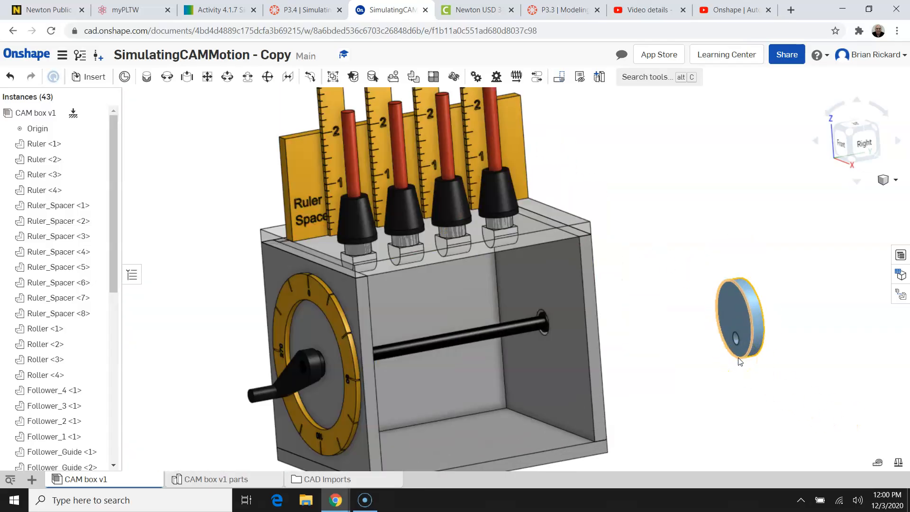
pyautogui.moveTo(739, 362); pyautogui.dragTo(725, 379, button='right')
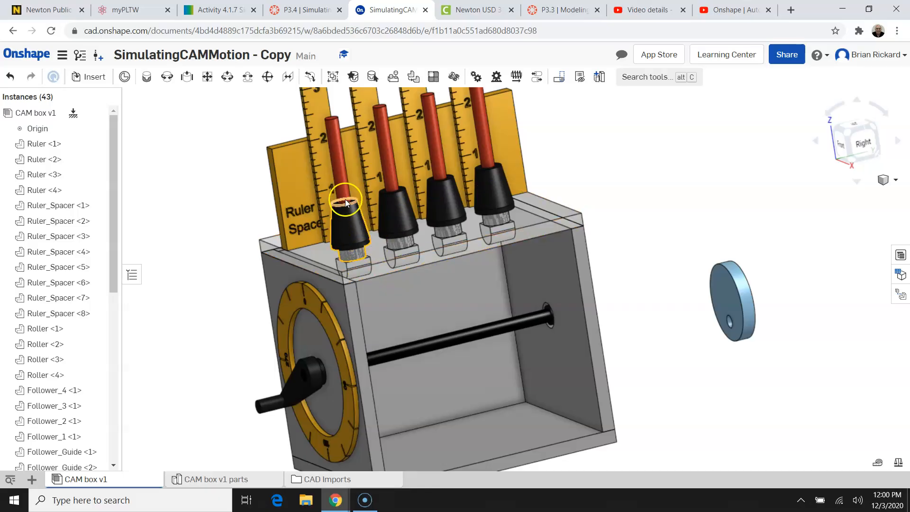
pyautogui.moveTo(743, 426); pyautogui.dragTo(785, 398, button='right')
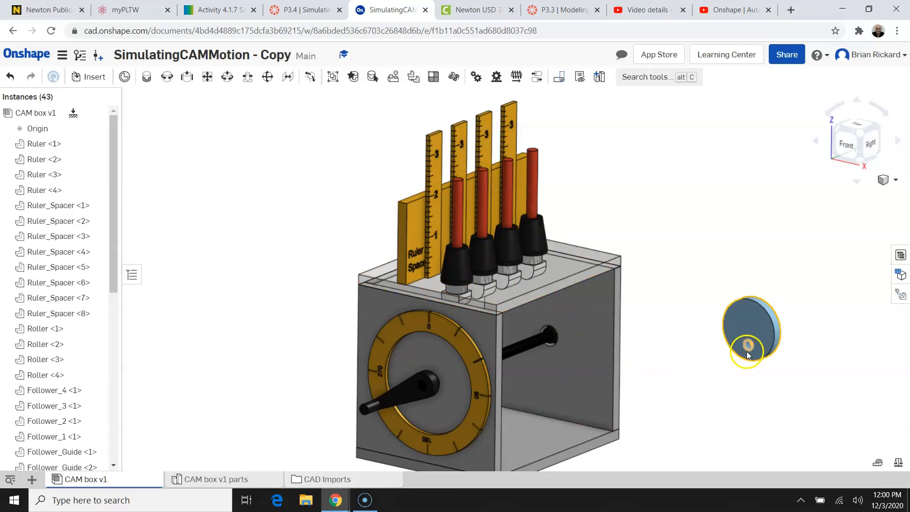
pyautogui.click(148, 80)
pyautogui.scroll(5, 753, 350)
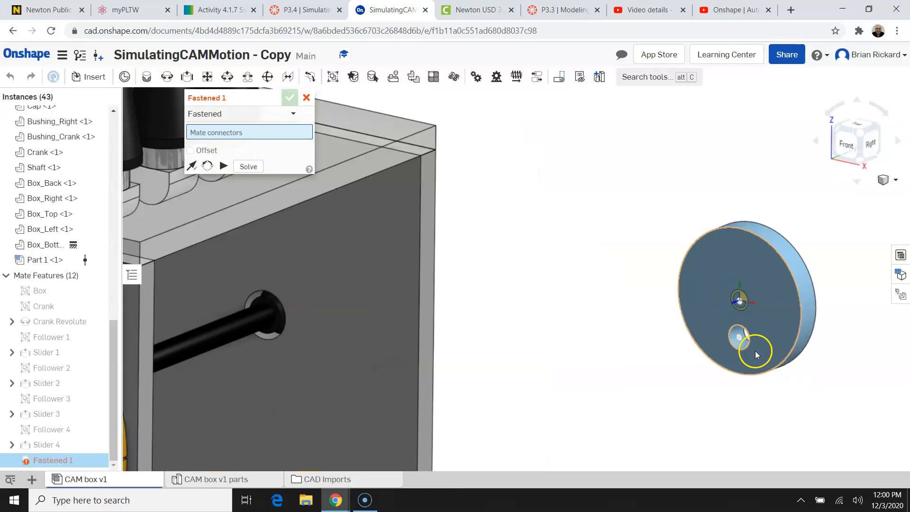
pyautogui.scroll(3, 742, 349)
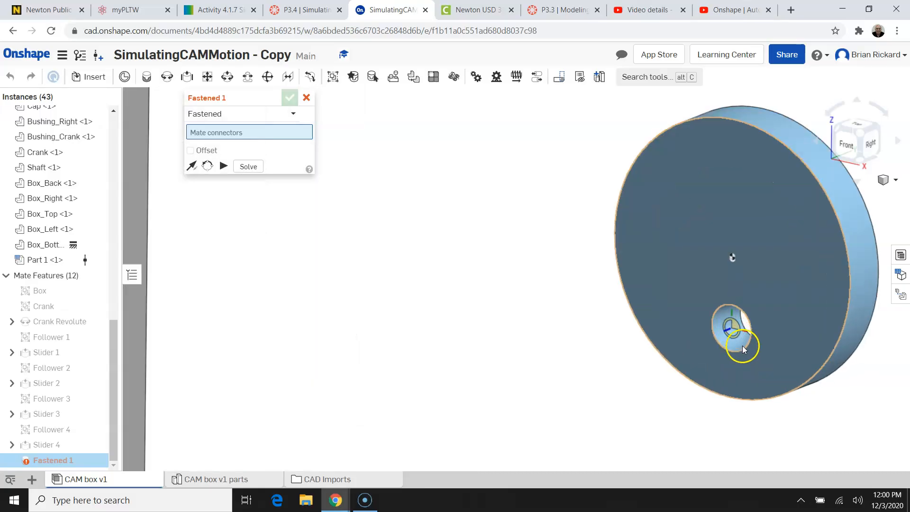
pyautogui.click(747, 348)
pyautogui.scroll(-8, 746, 344)
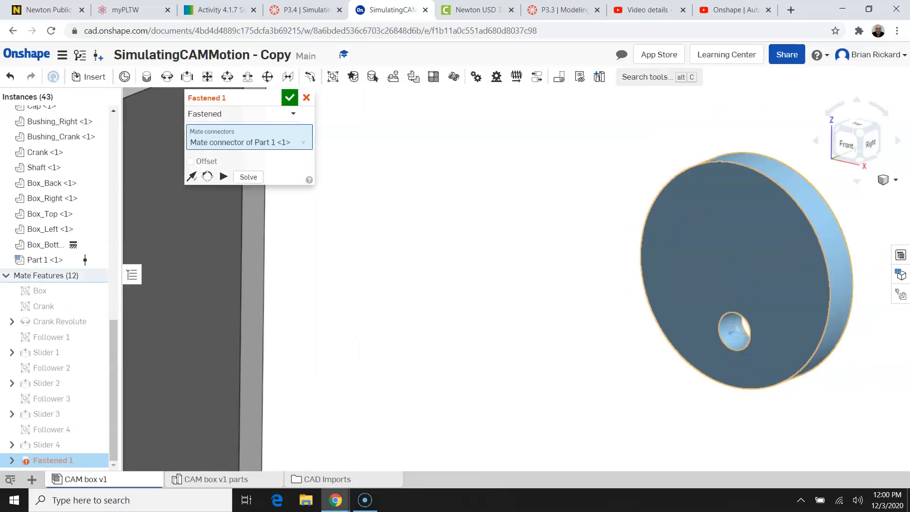
pyautogui.scroll(8, 483, 378)
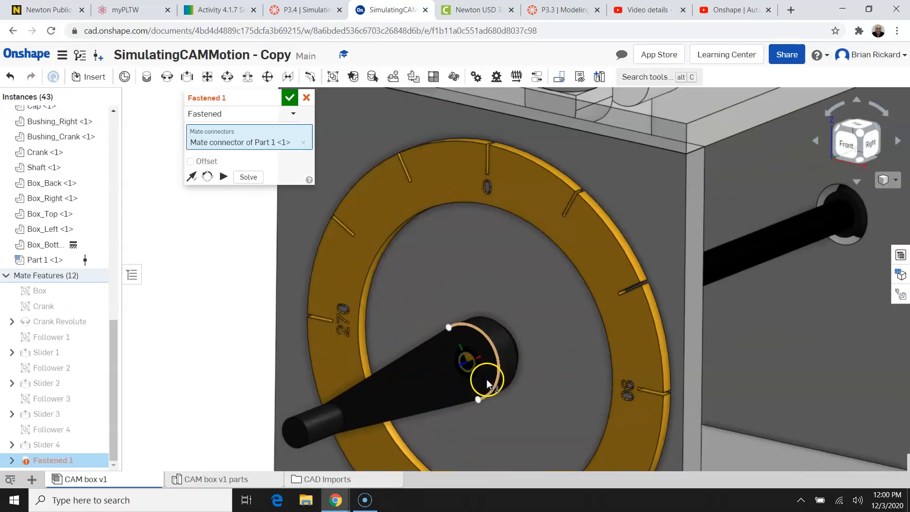
pyautogui.click(466, 355)
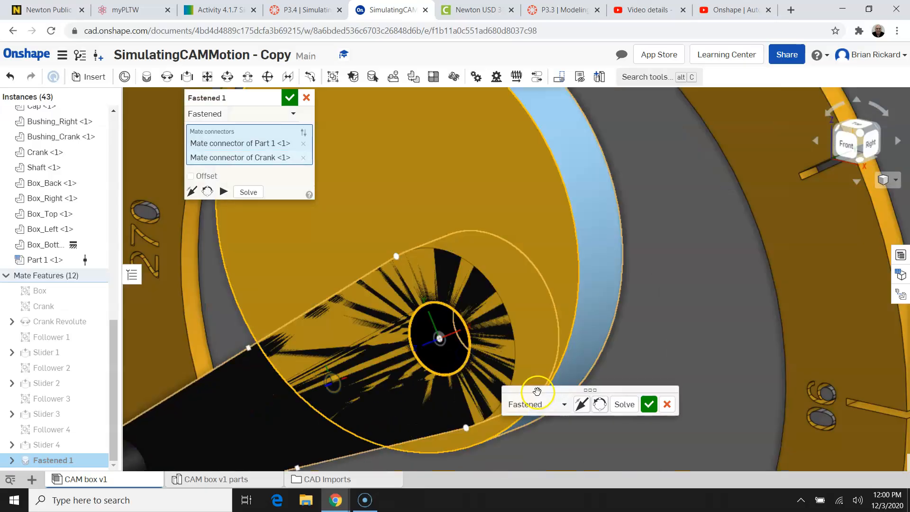
# Try flipping the primary axis of the cam's Fastened mate, and restore its original direction
pyautogui.scroll(-8, 640, 339)
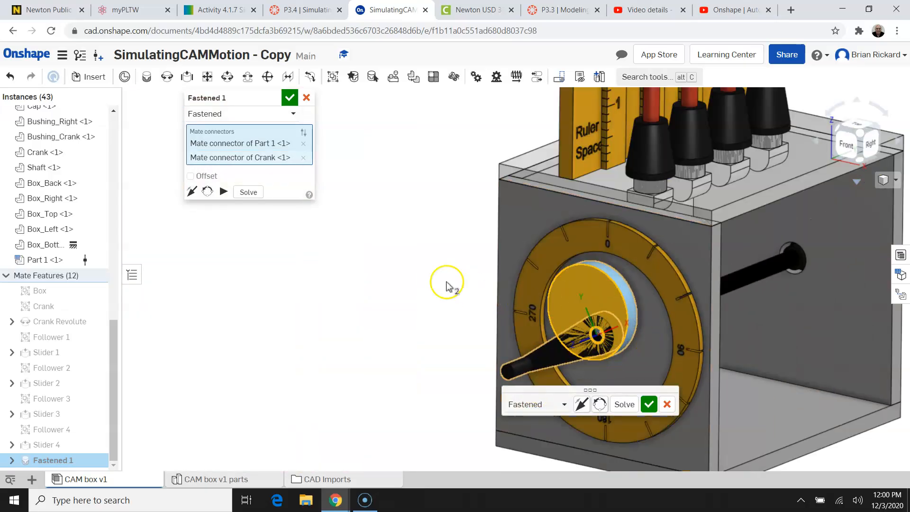
pyautogui.click(192, 194)
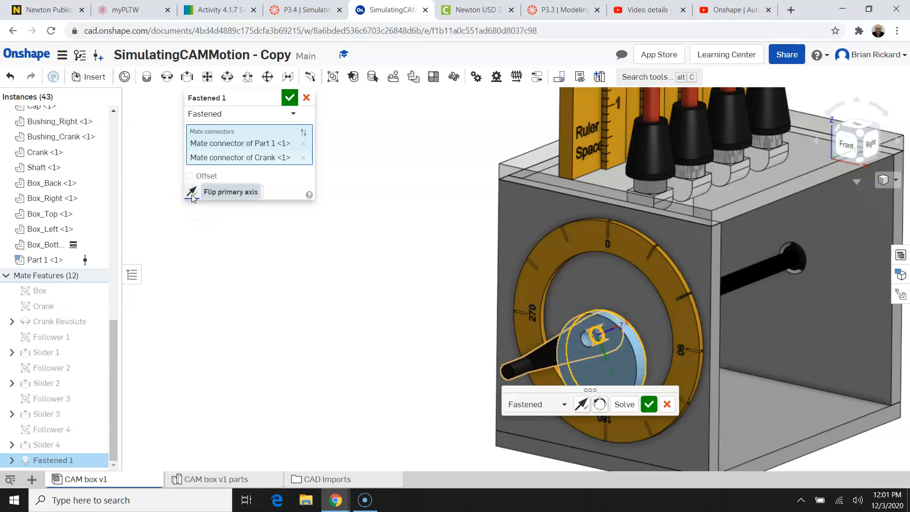
pyautogui.click(192, 193)
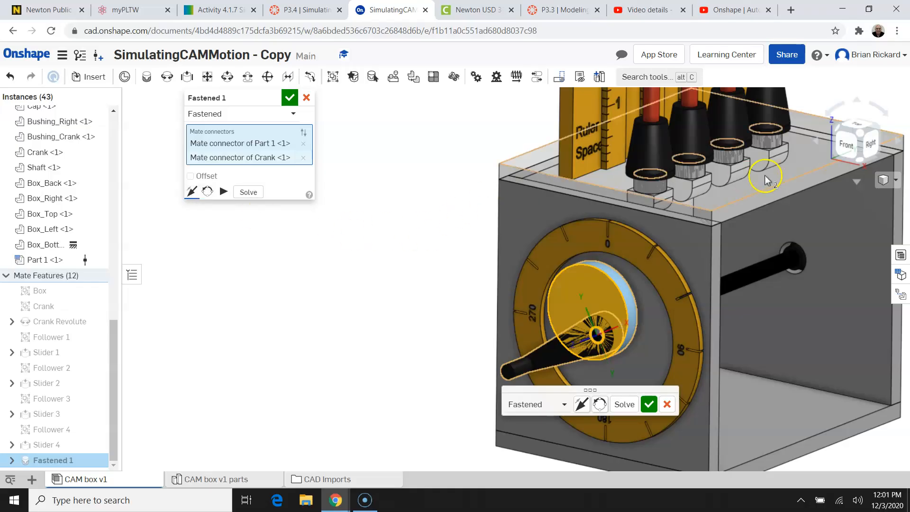
# Offset the cam's Fastened mate by -1.25 in along Z to place the cam beneath the first follower, and accept the mate
pyautogui.click(870, 146)
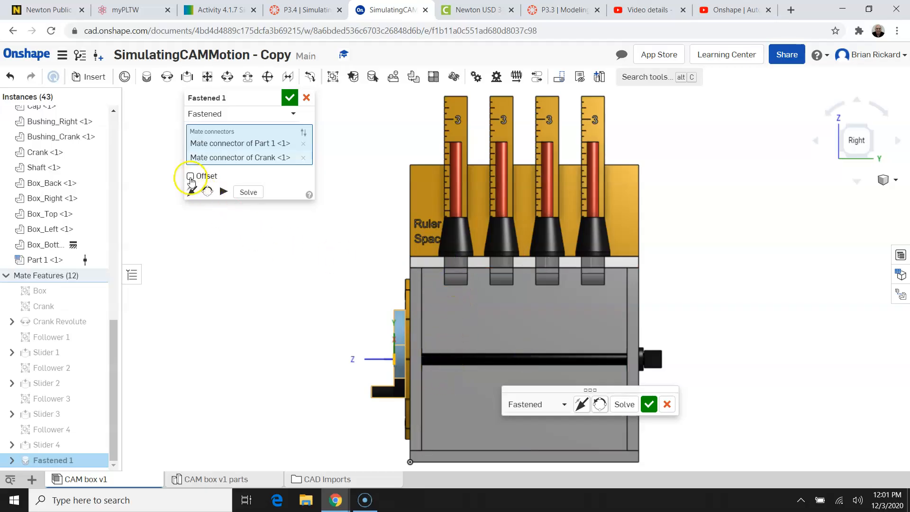
pyautogui.click(190, 177)
pyautogui.click(256, 221)
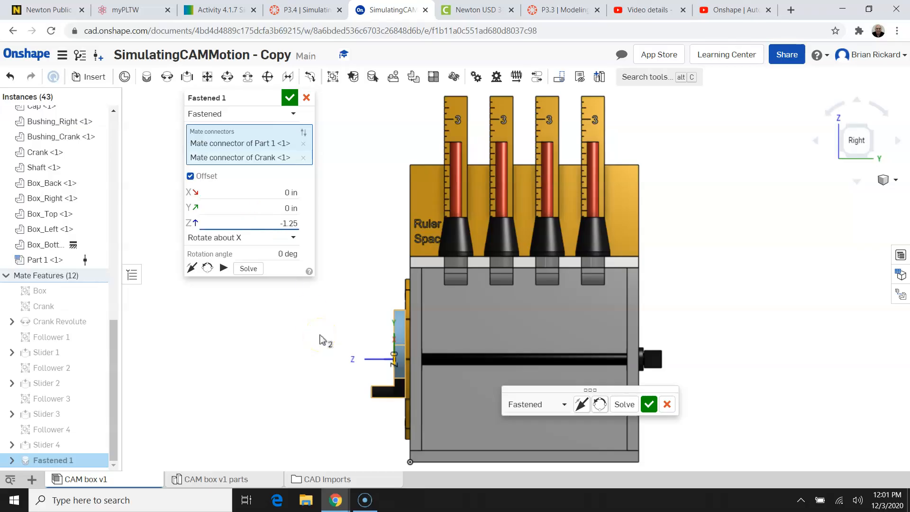
pyautogui.press('Return')
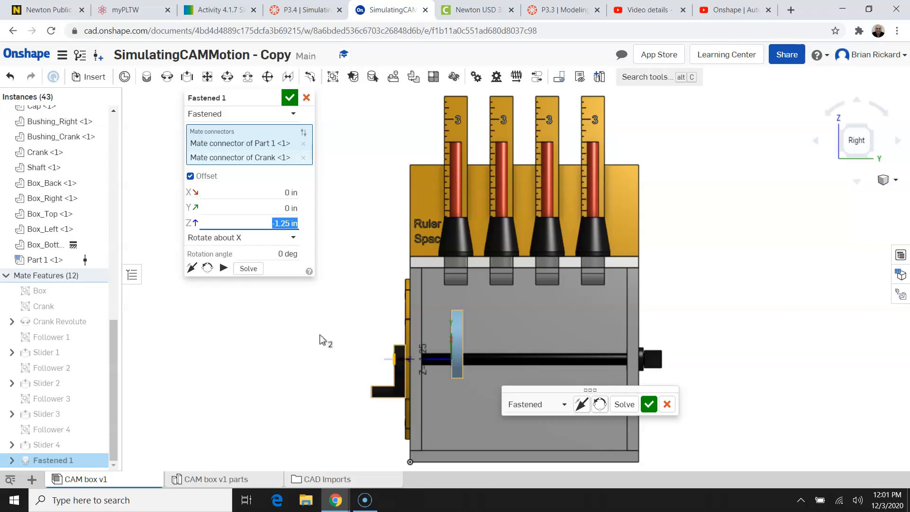
pyautogui.click(290, 98)
# Lower the first follower so its roller sits just above the eccentric cam
pyautogui.moveTo(677, 286); pyautogui.dragTo(703, 272, button='right')
pyautogui.moveTo(450, 170)
pyautogui.mouseDown()
pyautogui.moveTo(447, 205)
pyautogui.moveTo(460, 168)
pyautogui.moveTo(462, 179)
pyautogui.mouseUp()
pyautogui.moveTo(472, 324); pyautogui.dragTo(433, 299)
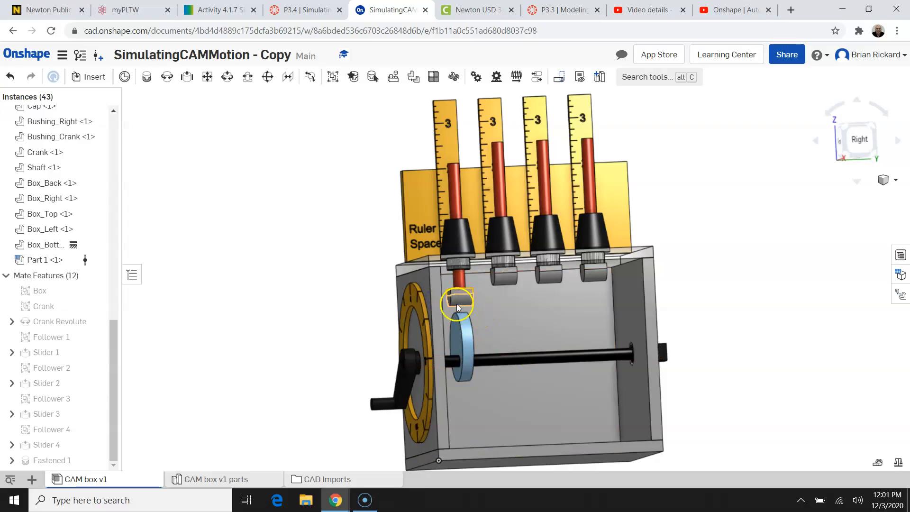
# Add a Tangent mate between the bottom edge of the first follower's roller and the cam's outer face, and turn the crank to test it
pyautogui.moveTo(707, 325)
pyautogui.mouseDown(button='right')
pyautogui.moveTo(715, 327)
pyautogui.moveTo(707, 329)
pyautogui.mouseUp(button='right')
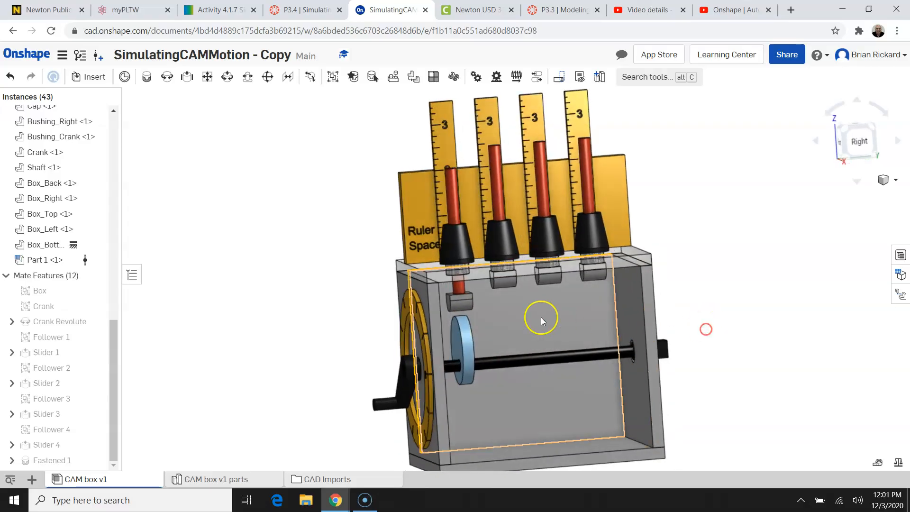
pyautogui.scroll(5, 443, 306)
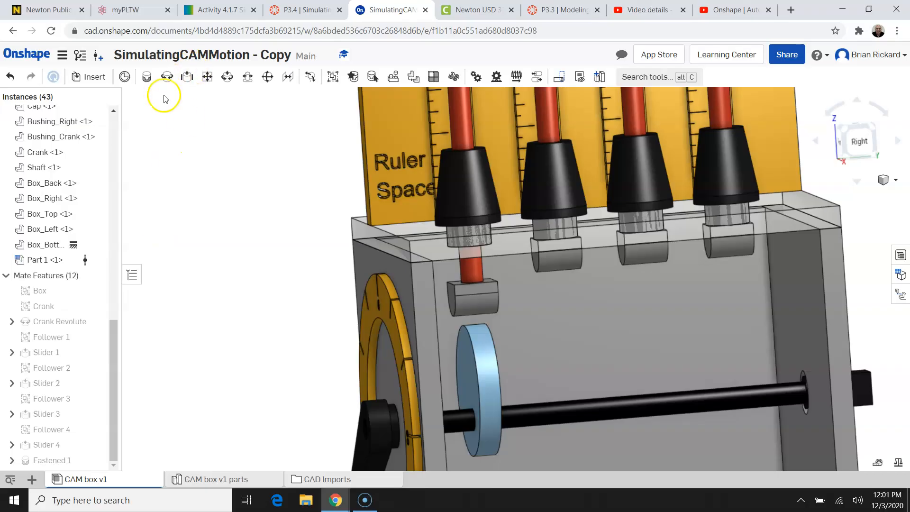
pyautogui.click(313, 76)
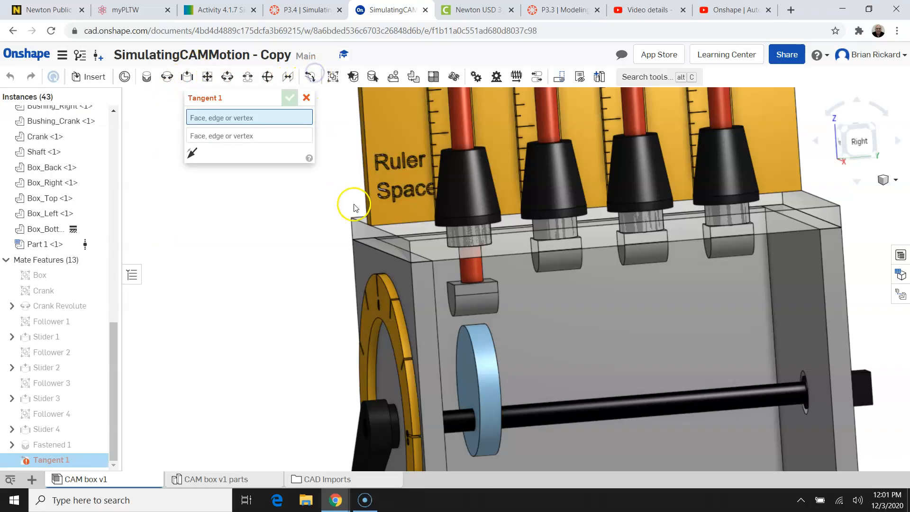
pyautogui.click(453, 311)
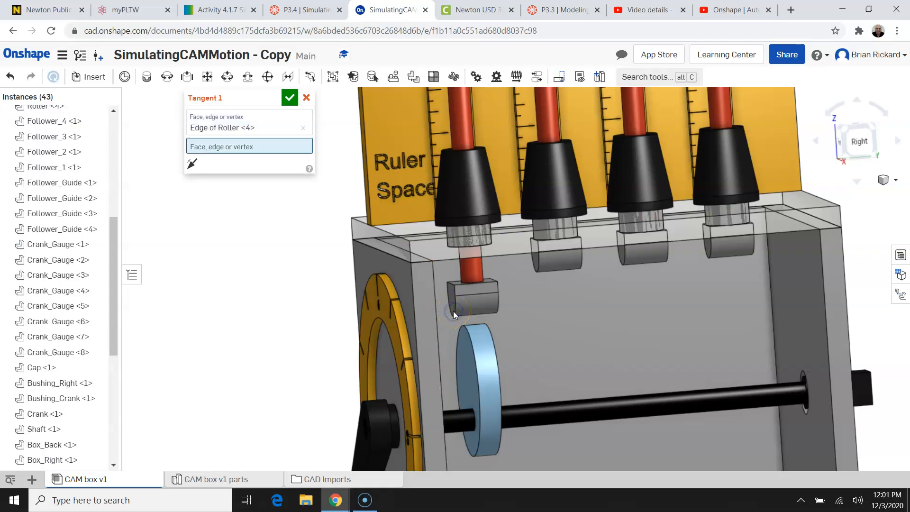
pyautogui.click(490, 370)
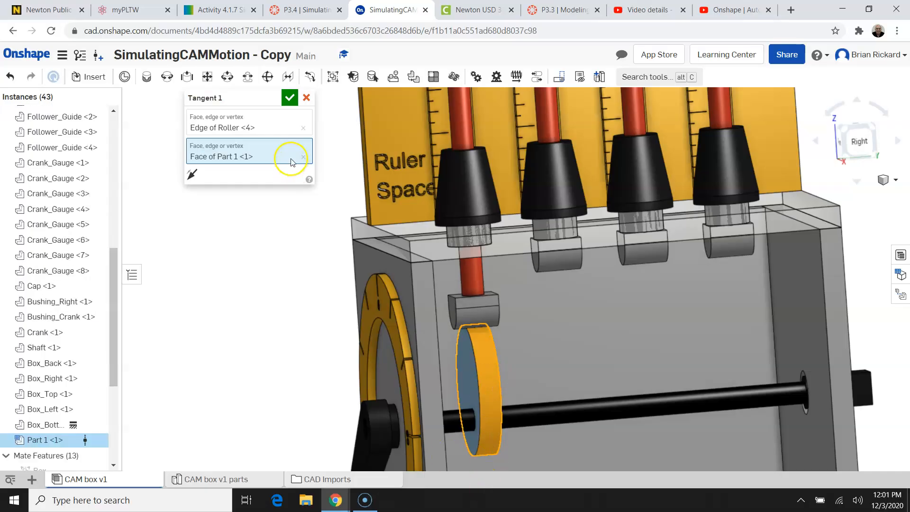
pyautogui.click(290, 99)
pyautogui.scroll(-3, 504, 256)
pyautogui.moveTo(389, 413); pyautogui.dragTo(427, 403)
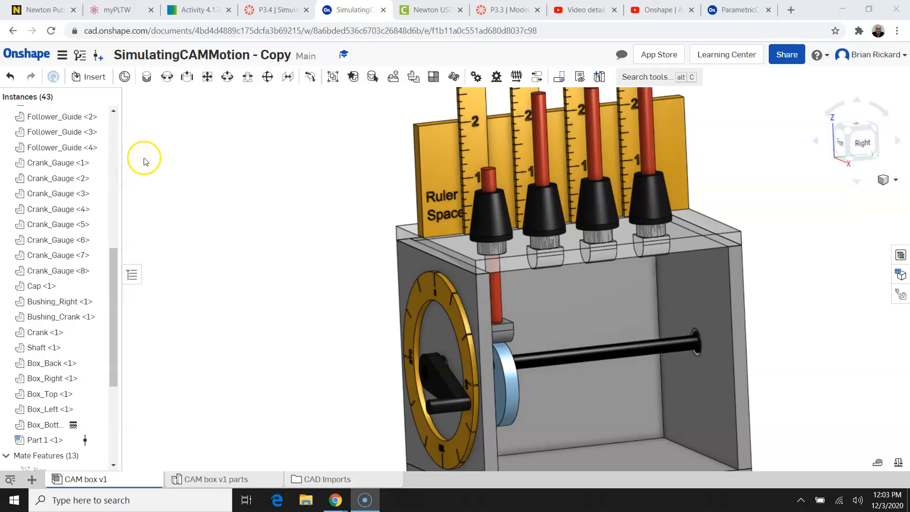
# Create version V4 of the ParametricCams_BR document while inserting from other documents in My Onshape
pyautogui.click(97, 84)
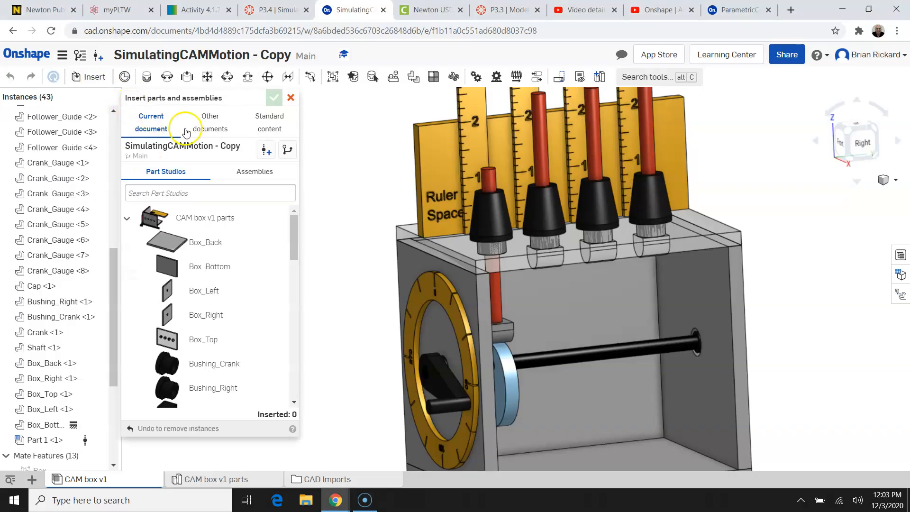
pyautogui.click(205, 133)
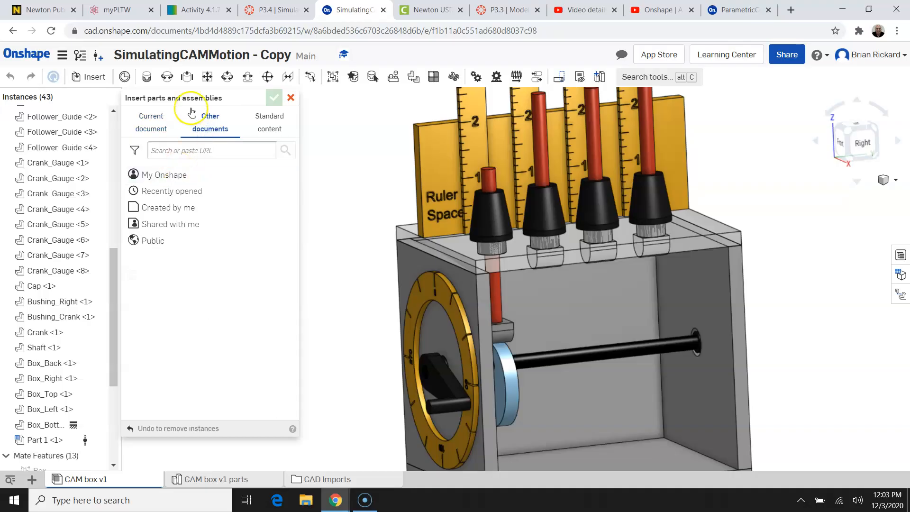
pyautogui.click(175, 175)
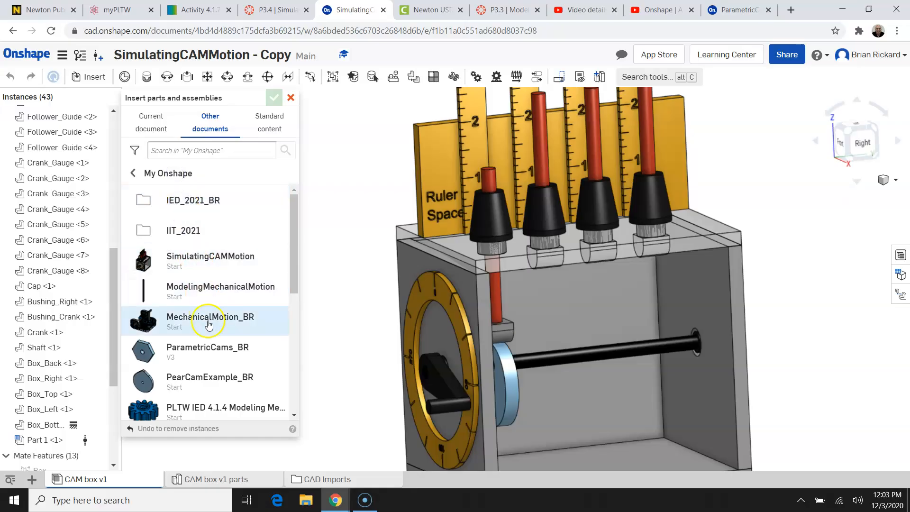
pyautogui.click(217, 352)
pyautogui.click(141, 274)
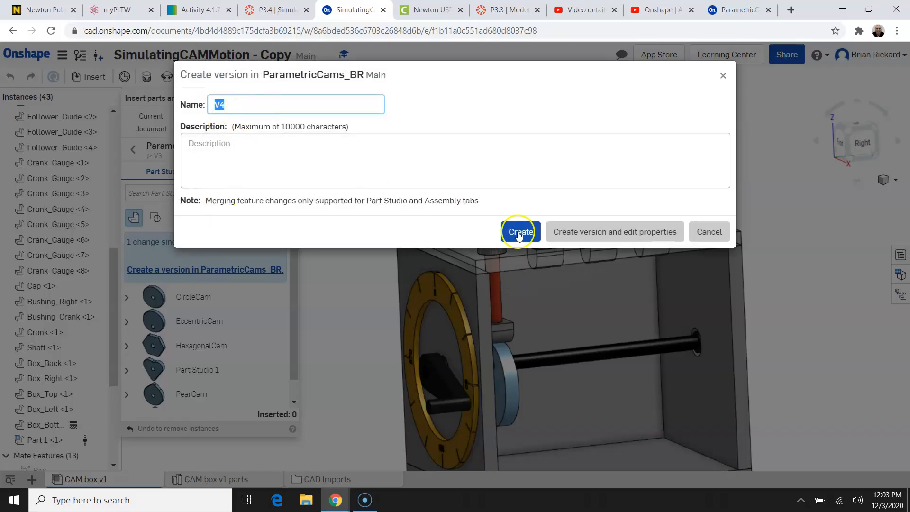
pyautogui.click(518, 232)
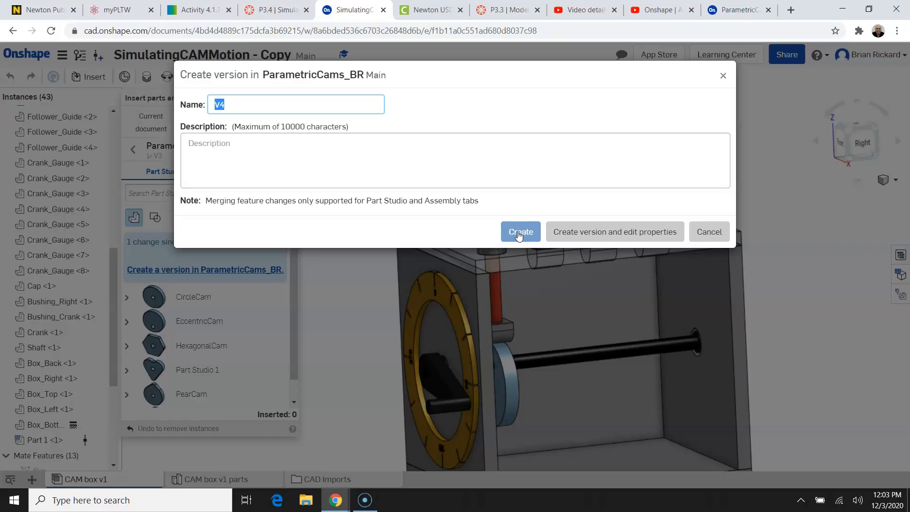
pyautogui.click(518, 234)
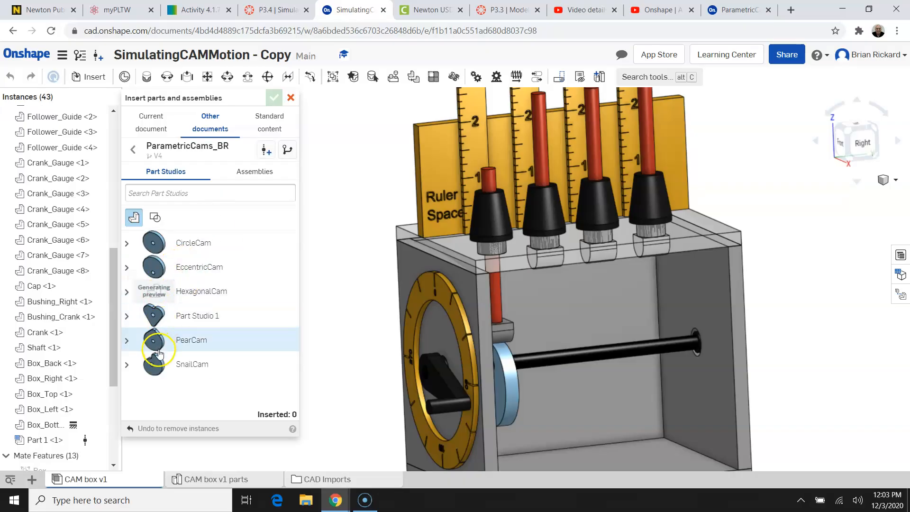
pyautogui.click(204, 297)
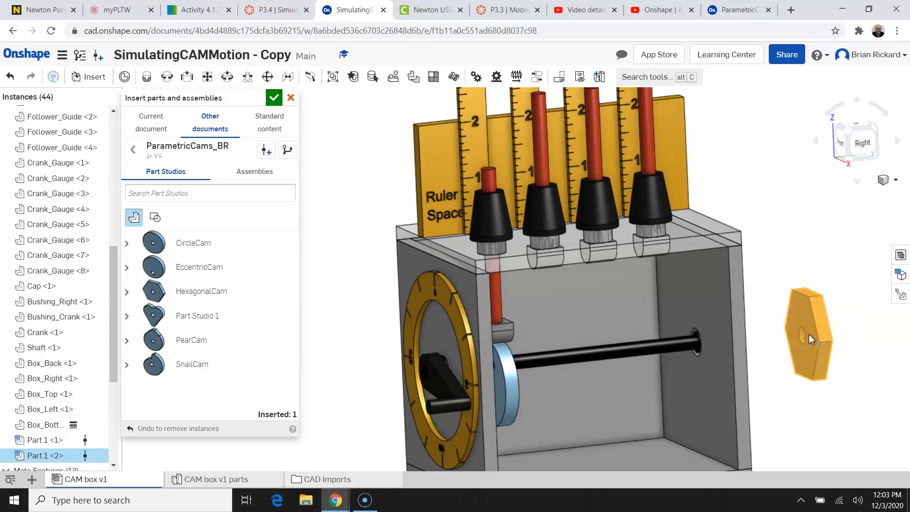
pyautogui.click(809, 337)
pyautogui.press('Escape')
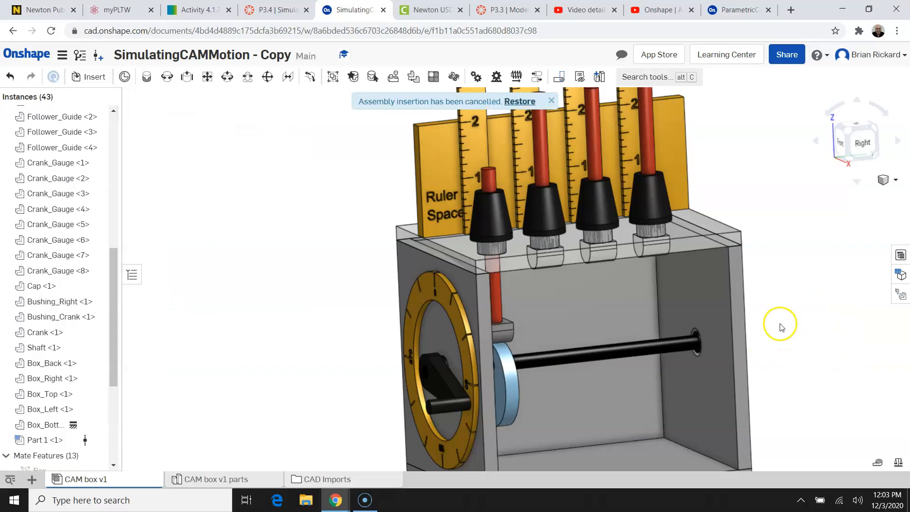
# Insert the HexagonalCam part from version V4 of ParametricCams_BR in My Onshape beside the CAM box
pyautogui.scroll(-3, 356, 285)
pyautogui.click(94, 78)
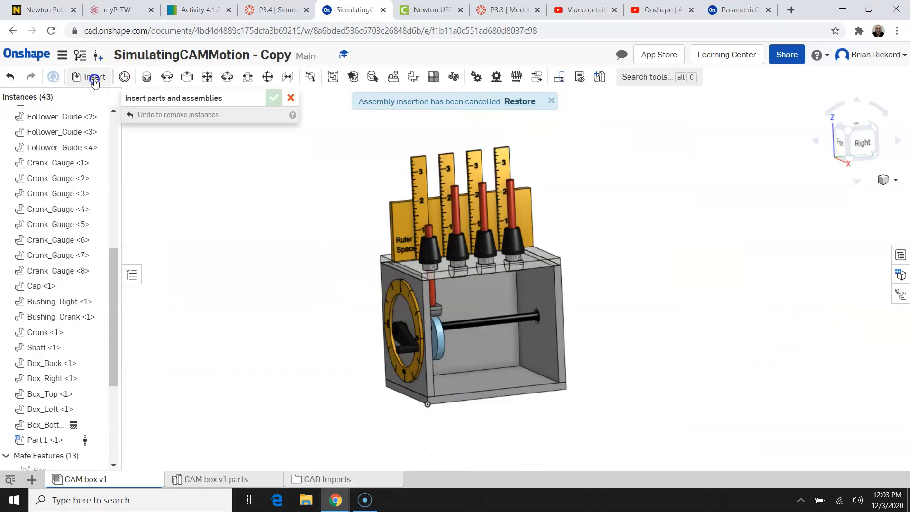
pyautogui.click(218, 133)
pyautogui.click(186, 175)
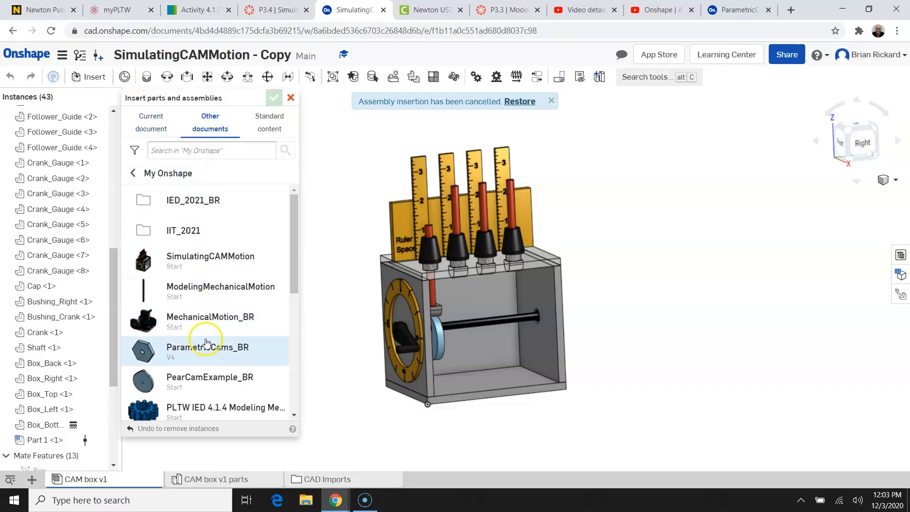
pyautogui.click(206, 343)
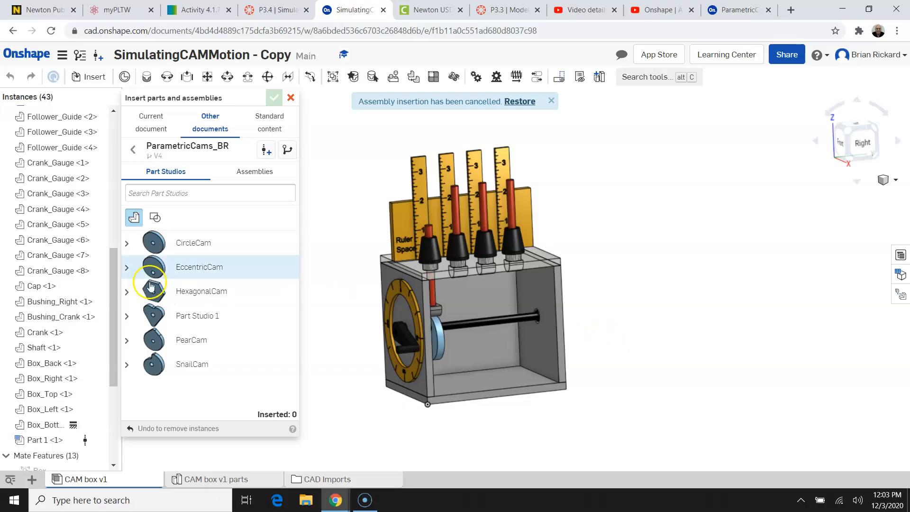
pyautogui.click(179, 290)
pyautogui.click(608, 316)
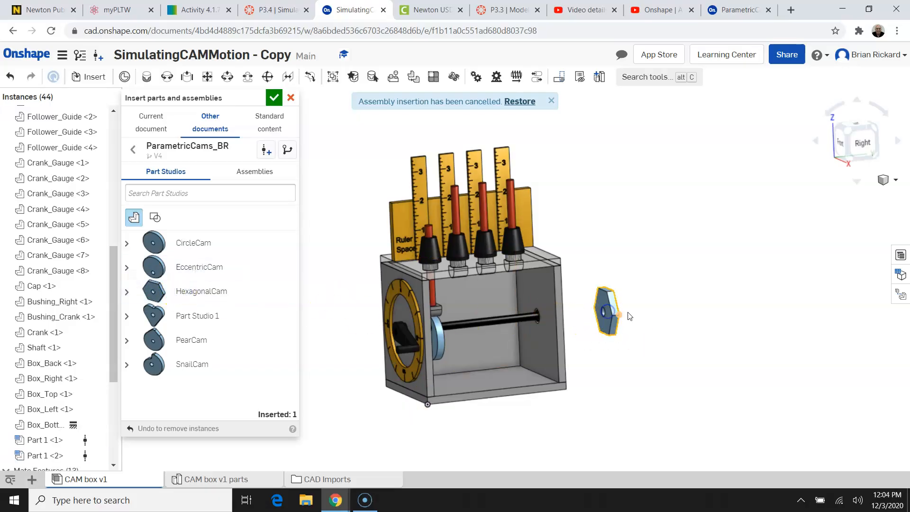
pyautogui.click(274, 98)
# Switch to the ParametricCams_BR document and start a fillet with a 0.125 in radius on one corner edge of the HexagonalCam
pyautogui.moveTo(672, 250); pyautogui.dragTo(686, 258, button='right')
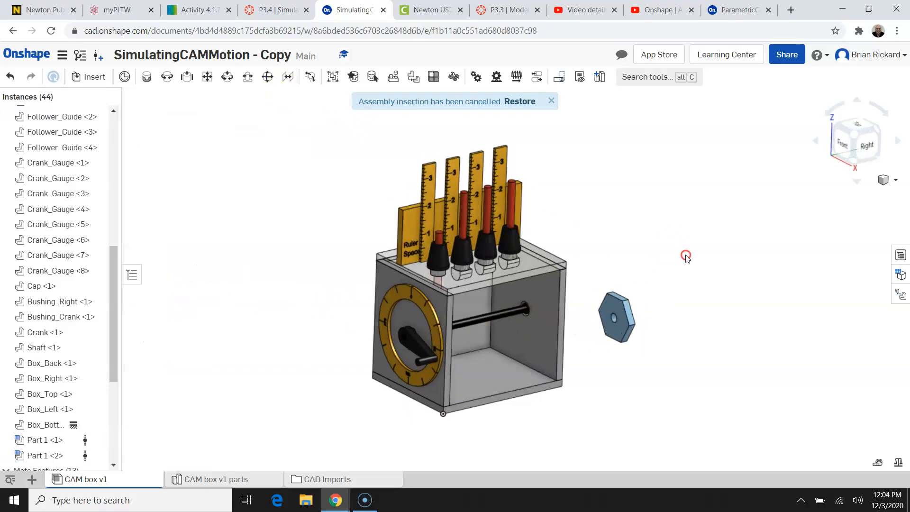
pyautogui.scroll(3, 612, 306)
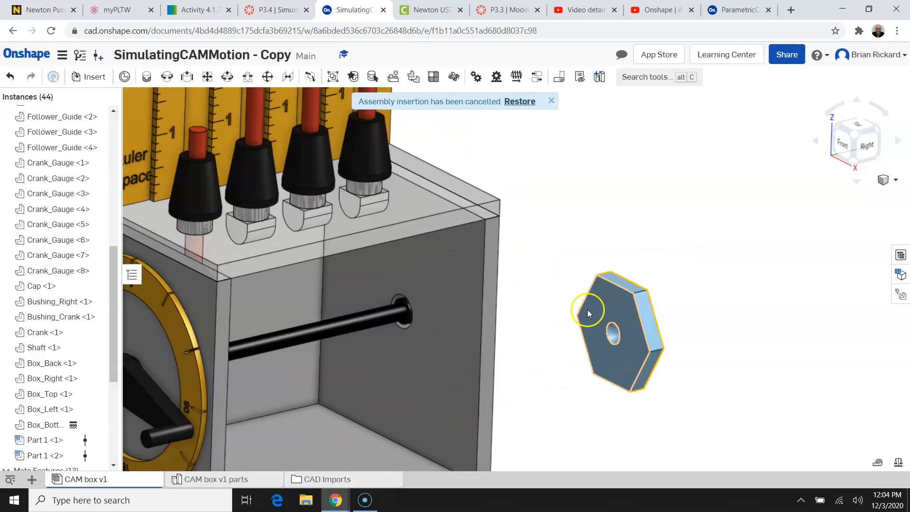
pyautogui.scroll(3, 595, 313)
pyautogui.moveTo(593, 314)
pyautogui.mouseDown(button='right')
pyautogui.moveTo(589, 295)
pyautogui.moveTo(596, 298)
pyautogui.mouseUp(button='right')
pyautogui.click(433, 262)
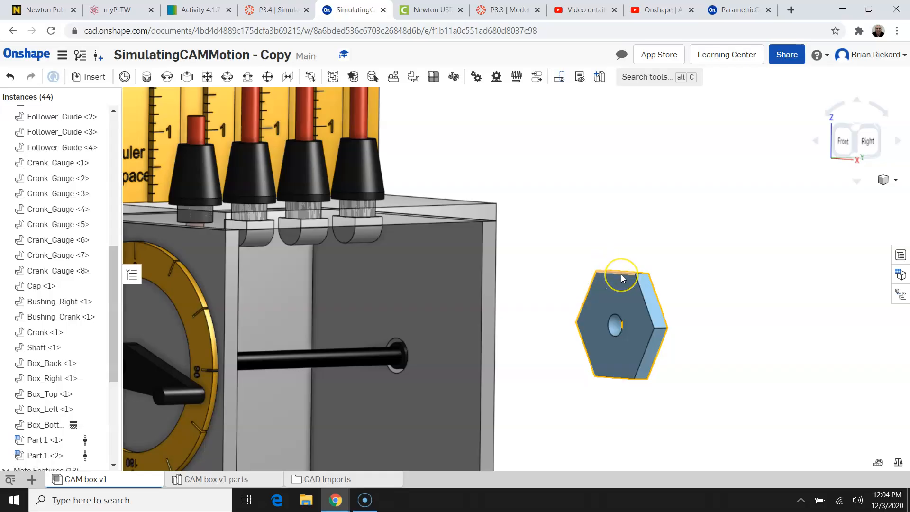
pyautogui.click(635, 278)
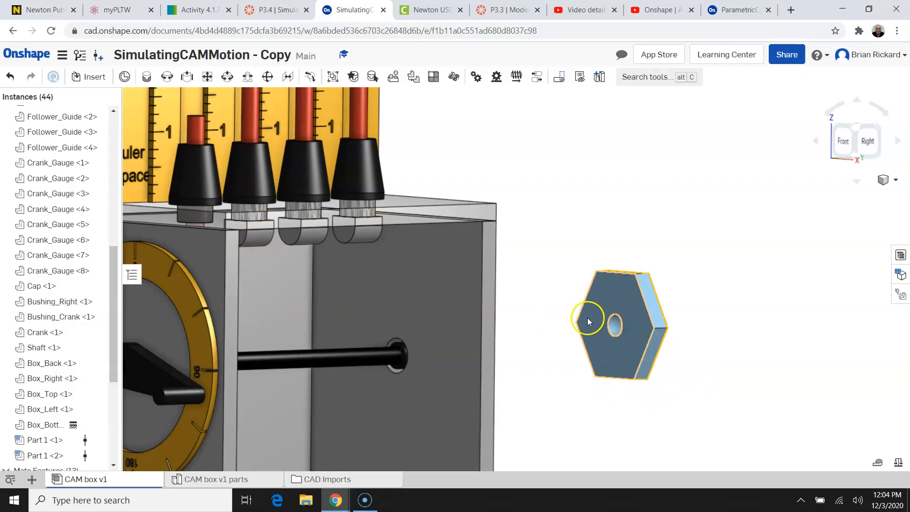
pyautogui.click(738, 13)
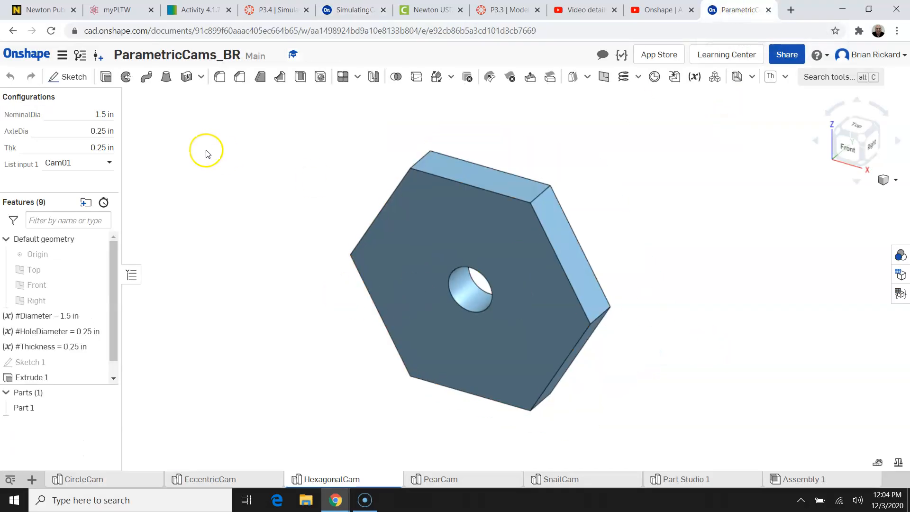
pyautogui.click(220, 77)
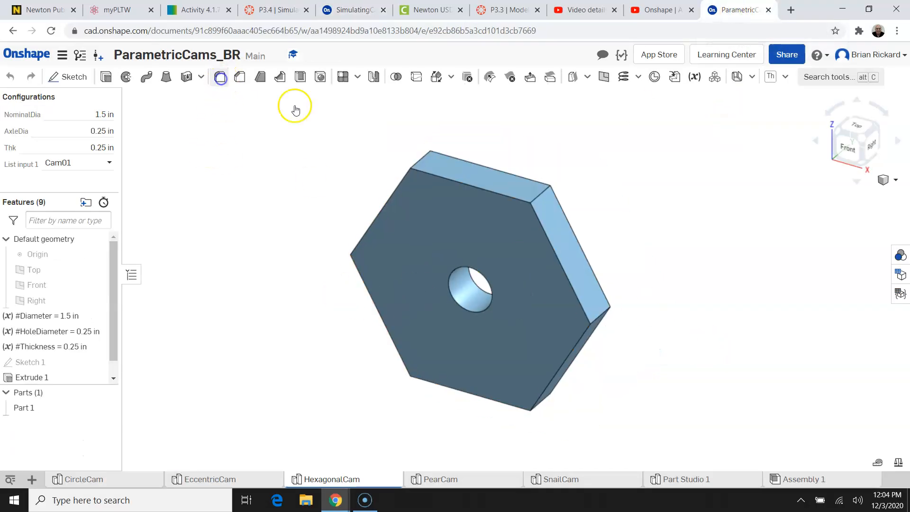
pyautogui.click(539, 198)
pyautogui.click(289, 180)
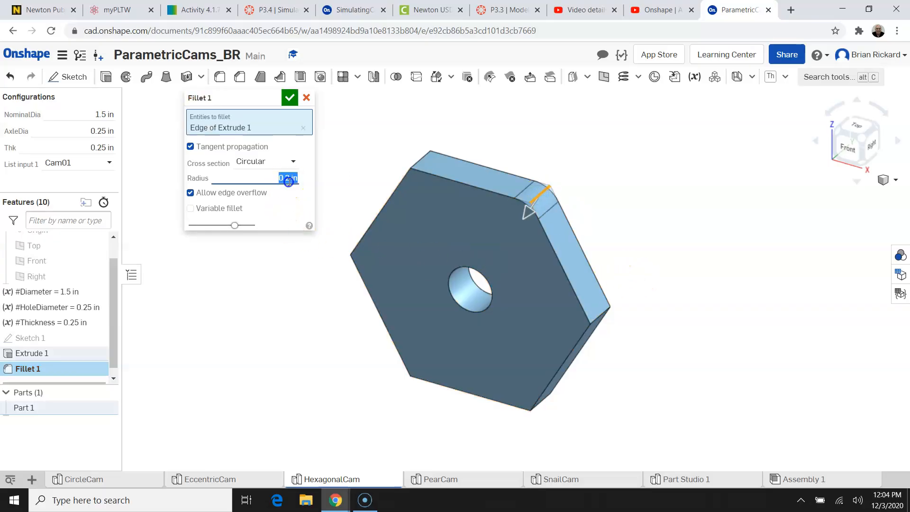
pyautogui.press('Return')
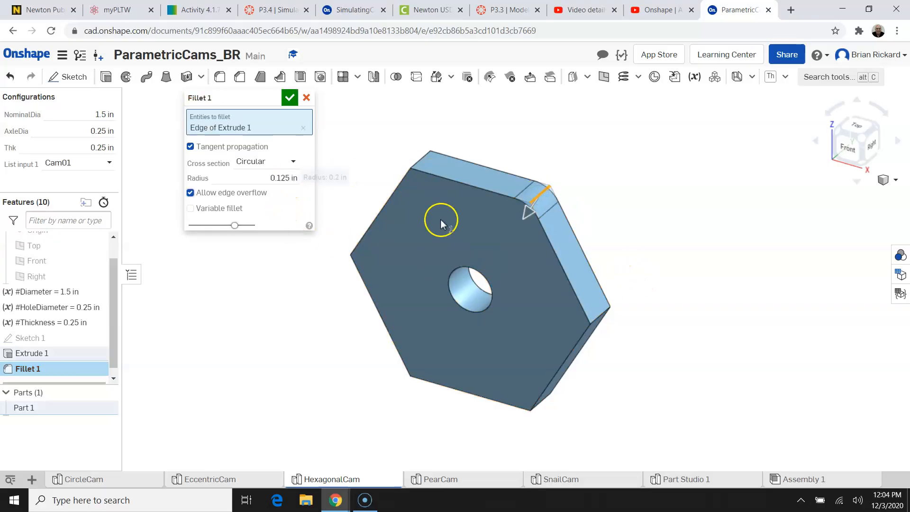
# Add the hexagonal cam's other five corner edges to the fillet and accept it
pyautogui.click(600, 316)
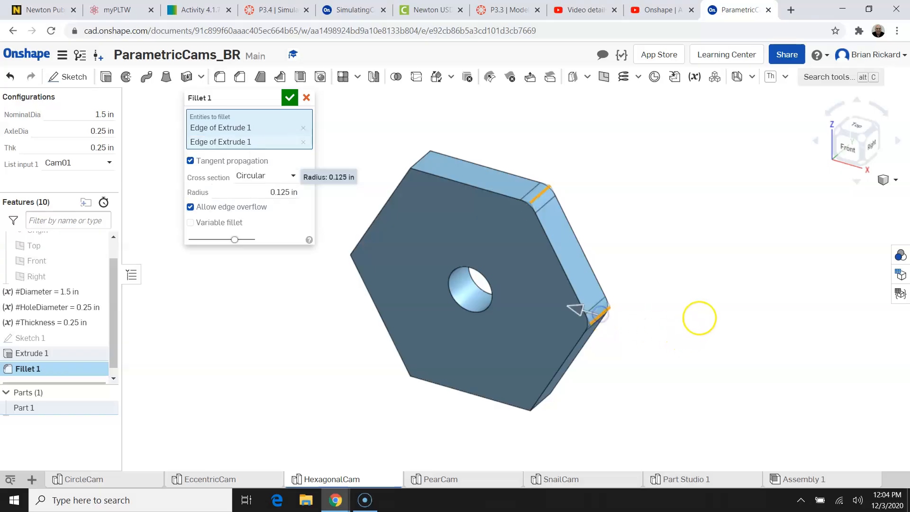
pyautogui.moveTo(724, 238); pyautogui.dragTo(652, 265, button='right')
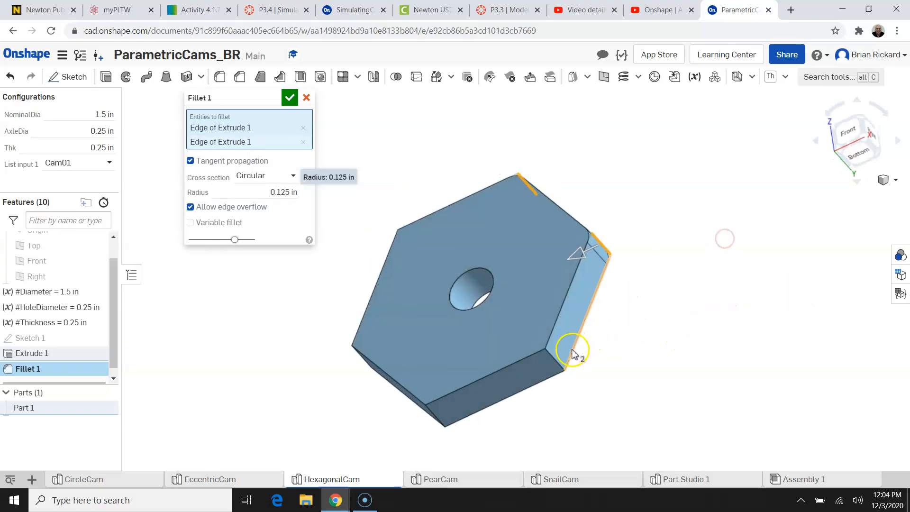
pyautogui.click(556, 362)
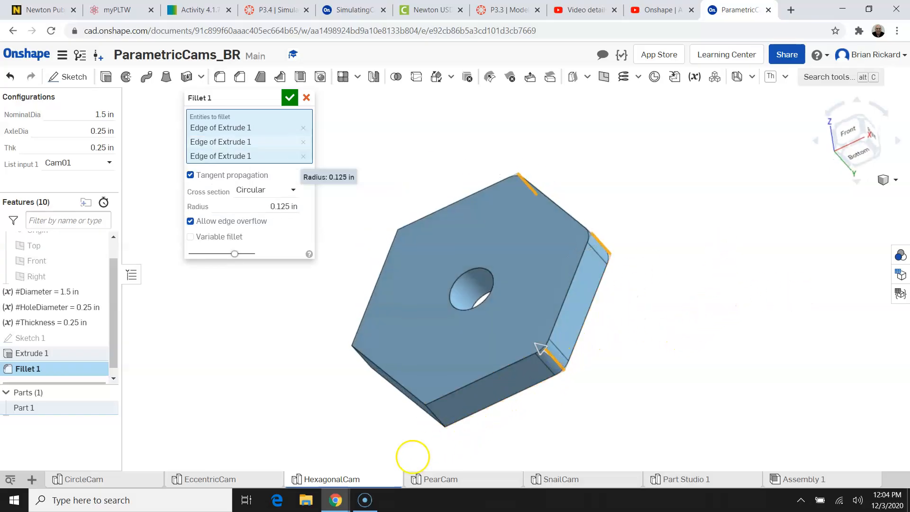
pyautogui.moveTo(567, 437); pyautogui.dragTo(713, 412, button='right')
pyautogui.click(368, 280)
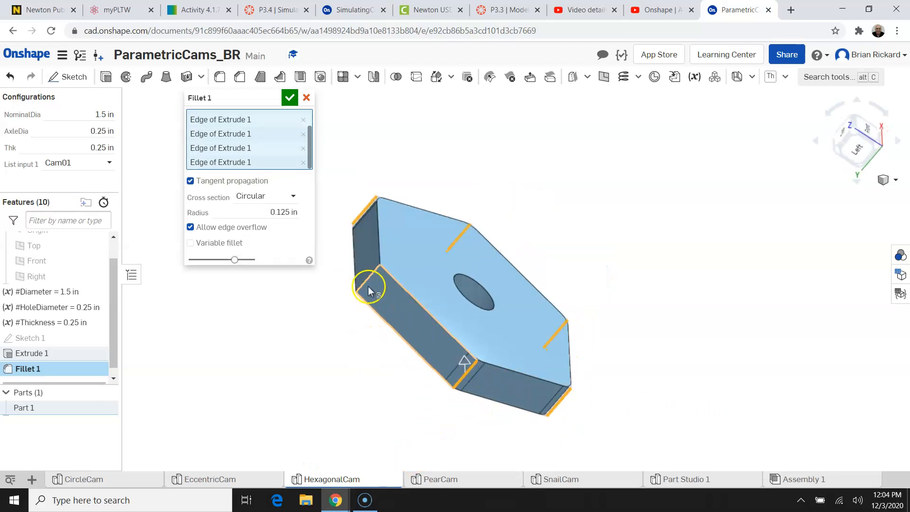
pyautogui.click(290, 100)
pyautogui.moveTo(731, 236); pyautogui.dragTo(508, 409, button='right')
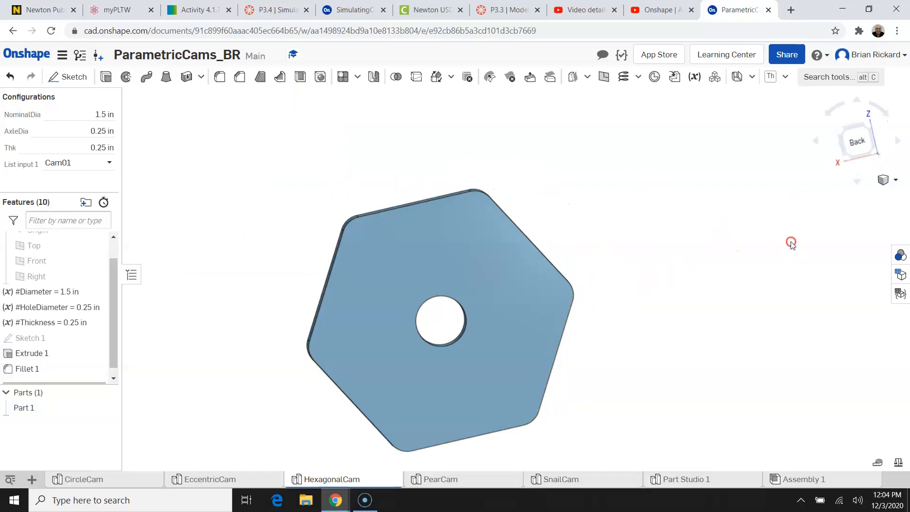
pyautogui.moveTo(792, 243); pyautogui.dragTo(820, 246, button='right')
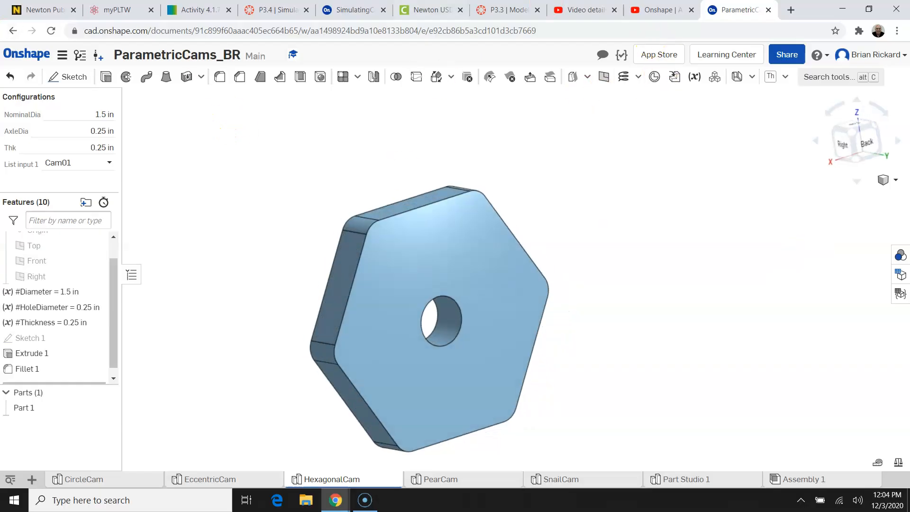
# Return to the SimulatingCAMMotion assembly and delete the inserted hexagonal cam together with the selected Box_Back panel
pyautogui.click(354, 10)
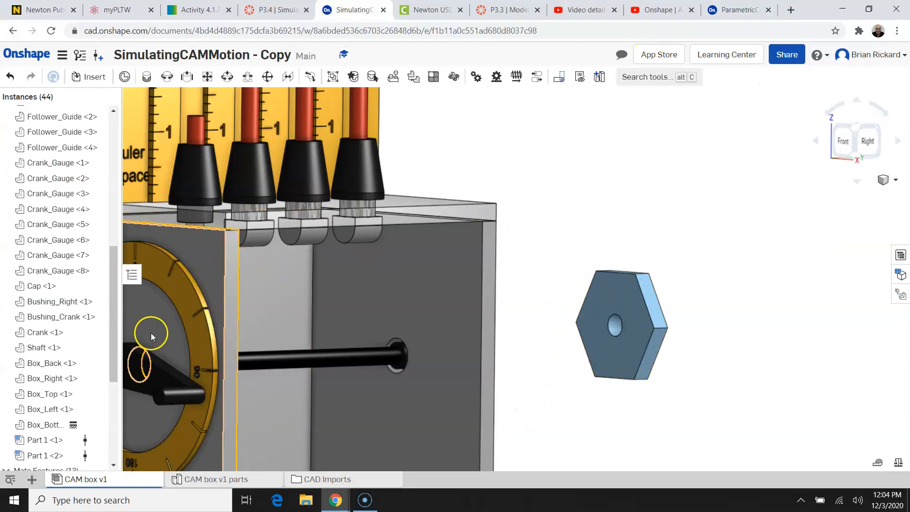
pyautogui.click(107, 361)
pyautogui.moveTo(112, 359); pyautogui.dragTo(114, 393)
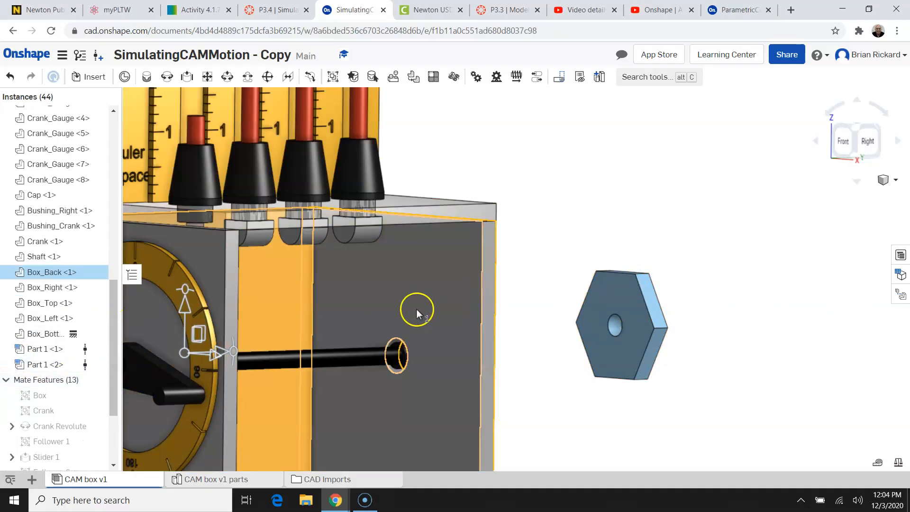
pyautogui.rightClick(35, 364)
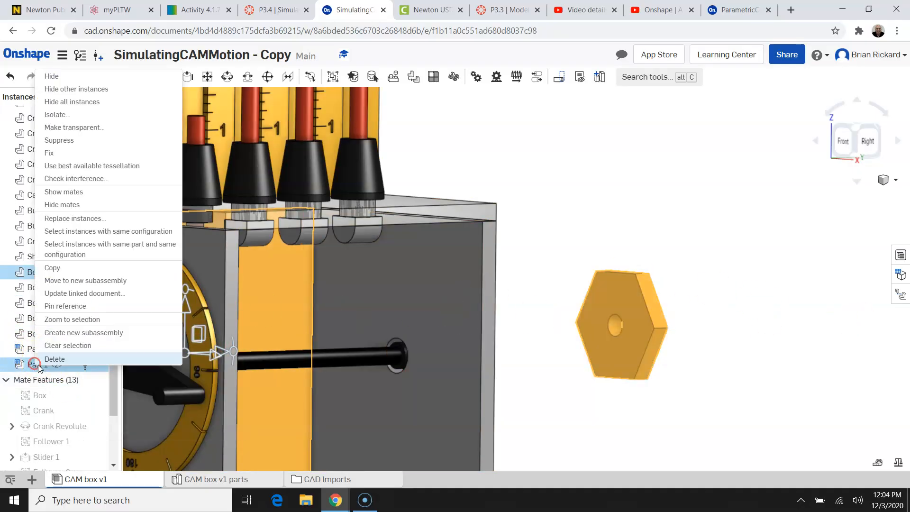
pyautogui.click(47, 362)
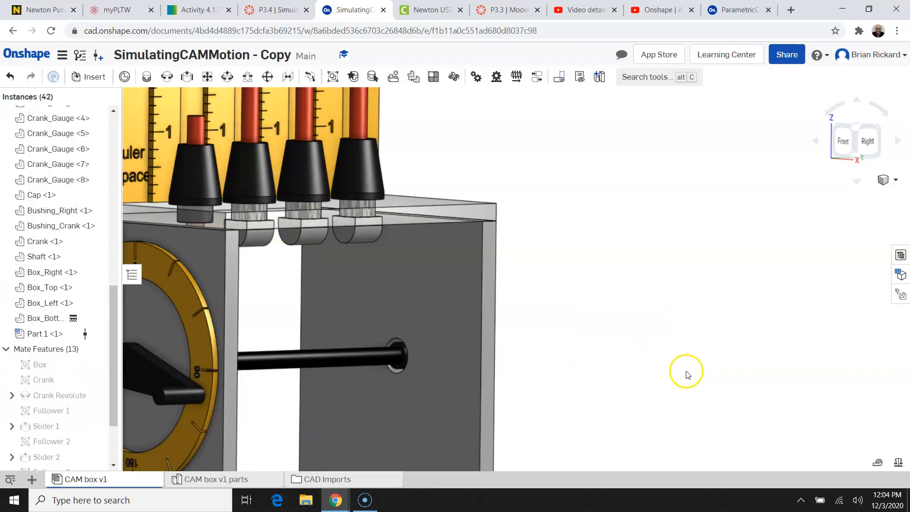
# Create version V5 of the ParametricCams_BR document while inserting from other documents in My Onshape
pyautogui.scroll(-4, 686, 371)
pyautogui.moveTo(692, 309); pyautogui.dragTo(657, 308, button='right')
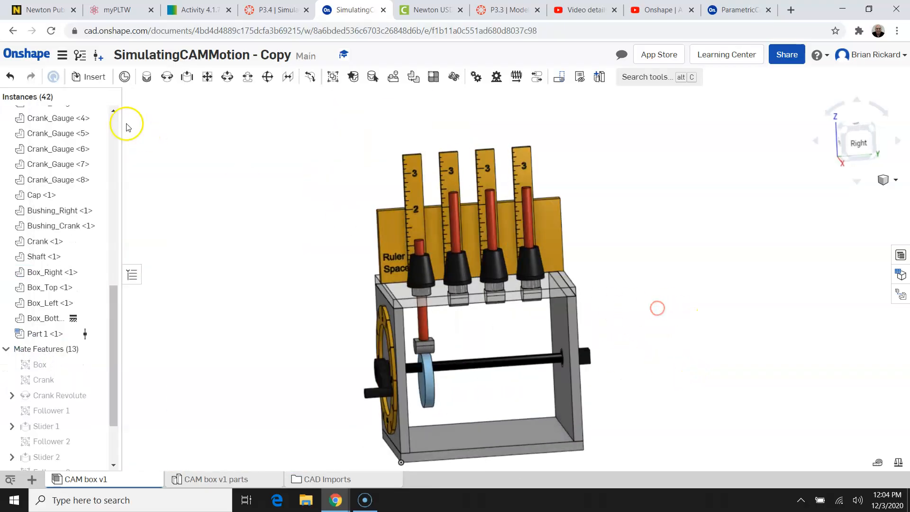
pyautogui.click(87, 77)
pyautogui.click(209, 124)
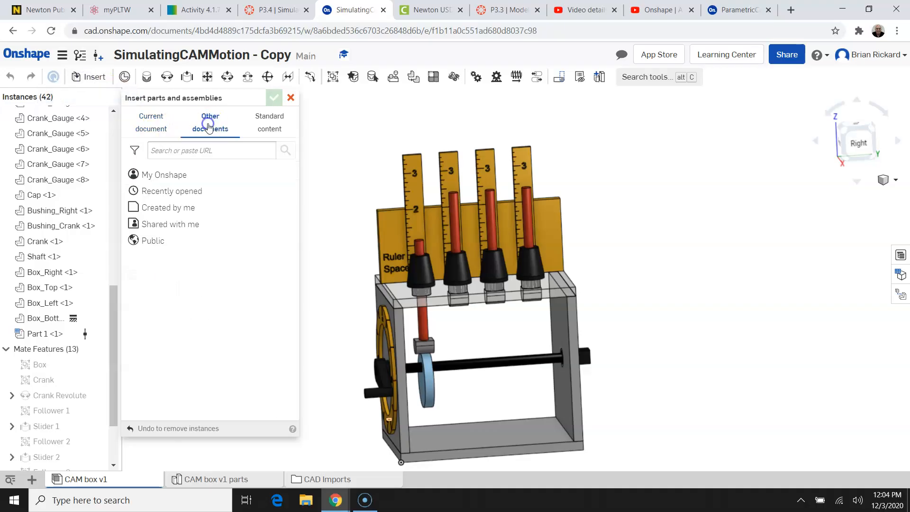
pyautogui.click(171, 174)
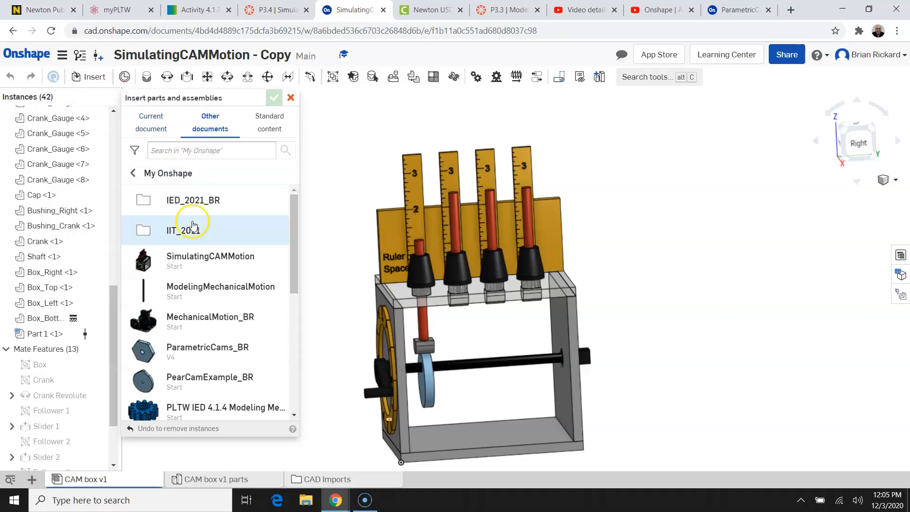
pyautogui.click(206, 350)
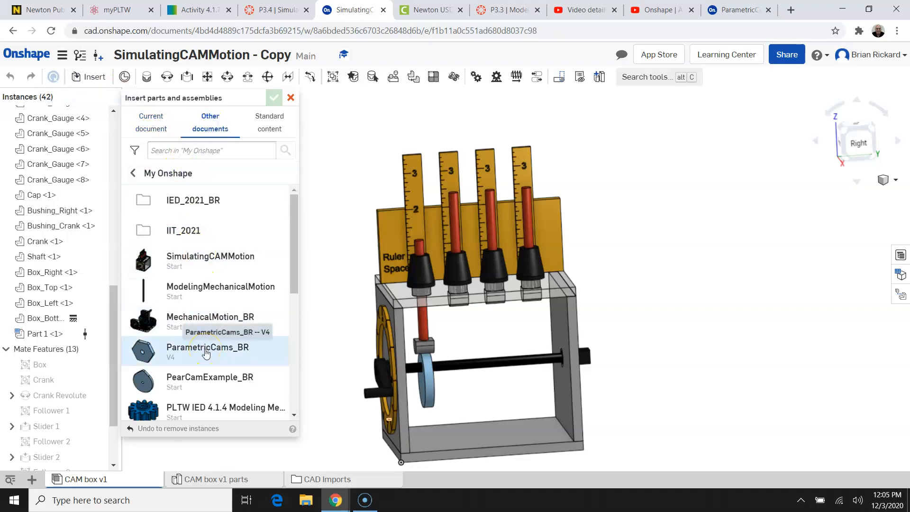
pyautogui.click(205, 354)
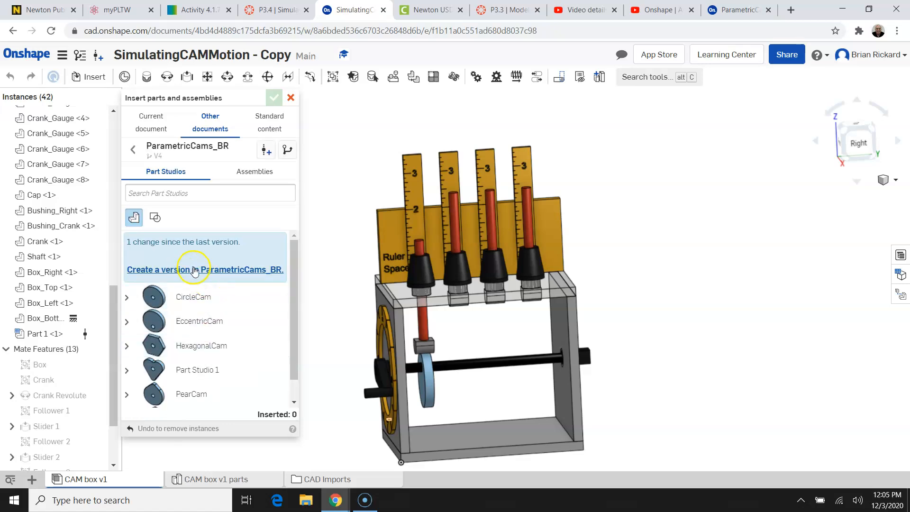
pyautogui.click(194, 269)
pyautogui.click(521, 231)
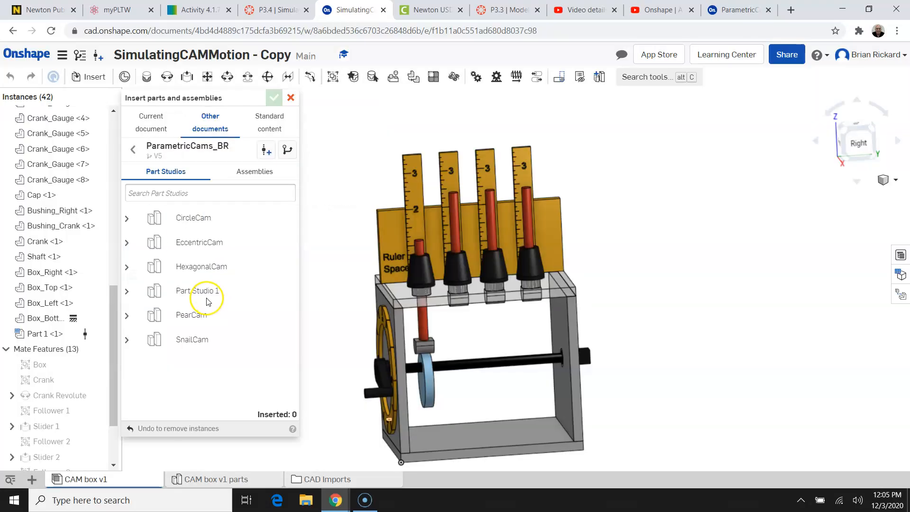
# Insert the rounded HexagonalCam from version V5 of ParametricCams_BR and place it beside the CAM box
pyautogui.click(201, 310)
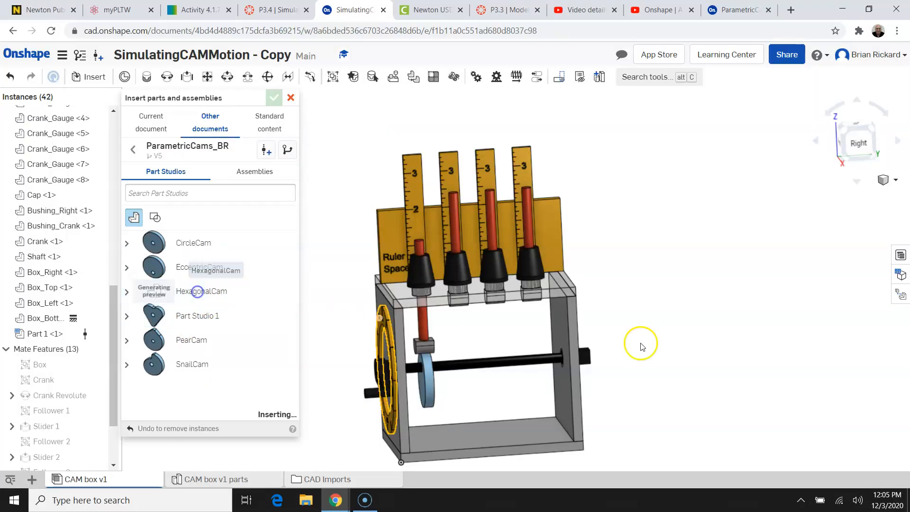
pyautogui.click(688, 332)
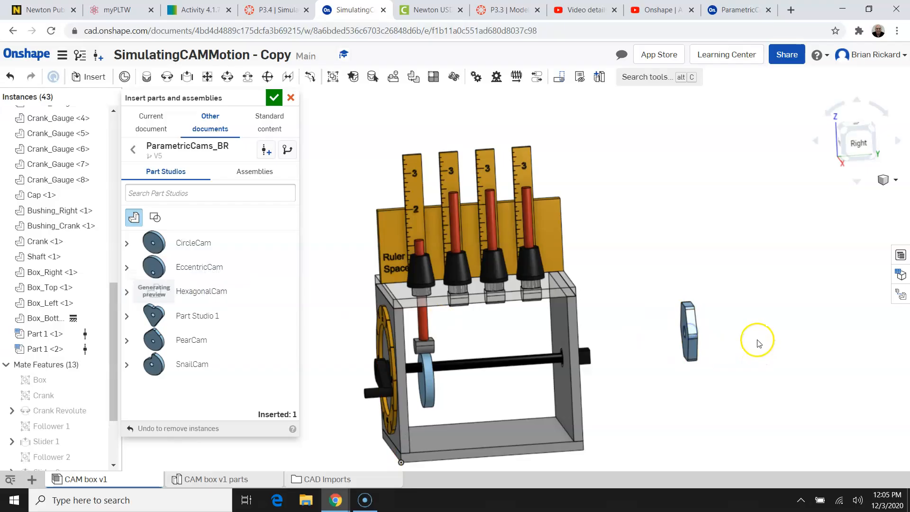
pyautogui.click(274, 97)
# Start a Fastened mate joining the centre of the hexagonal cam's hole to the centre of the crank's shaft hole
pyautogui.moveTo(717, 351); pyautogui.dragTo(747, 349, button='right')
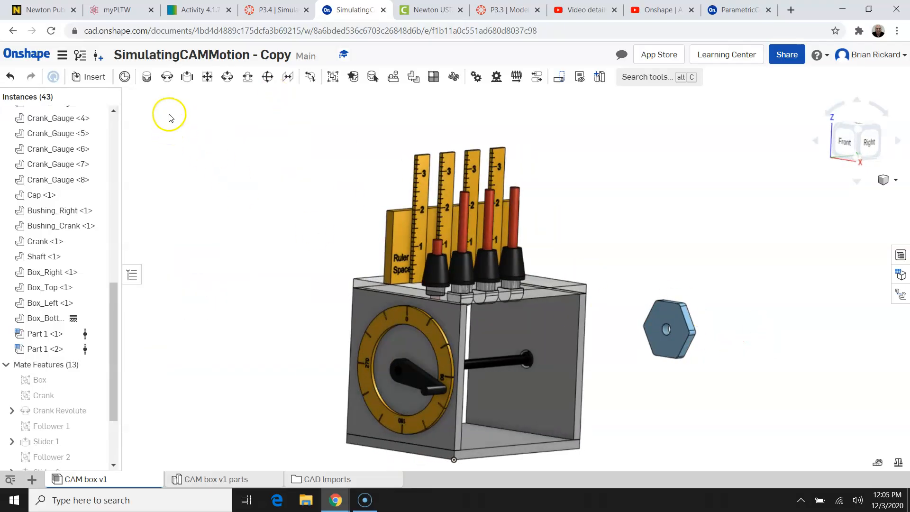
pyautogui.click(147, 77)
pyautogui.scroll(5, 665, 335)
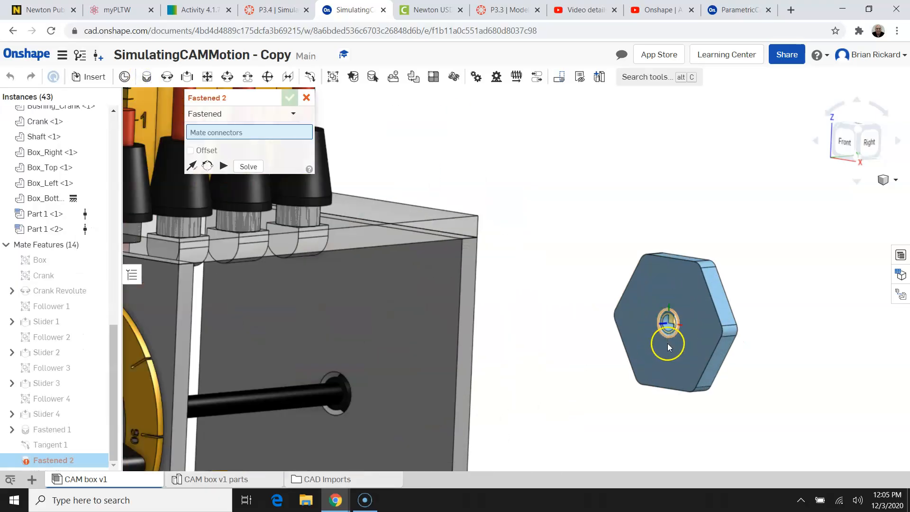
pyautogui.scroll(5, 673, 352)
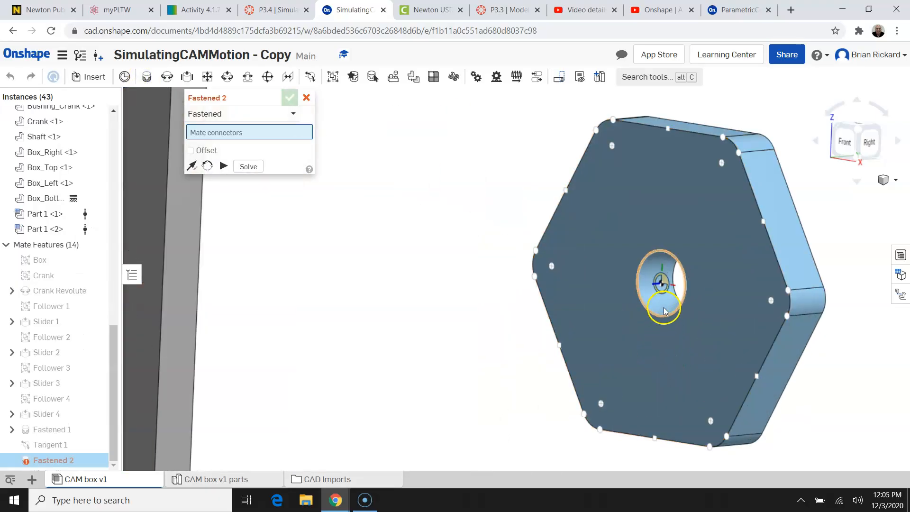
pyautogui.click(635, 297)
pyautogui.scroll(-5, 638, 301)
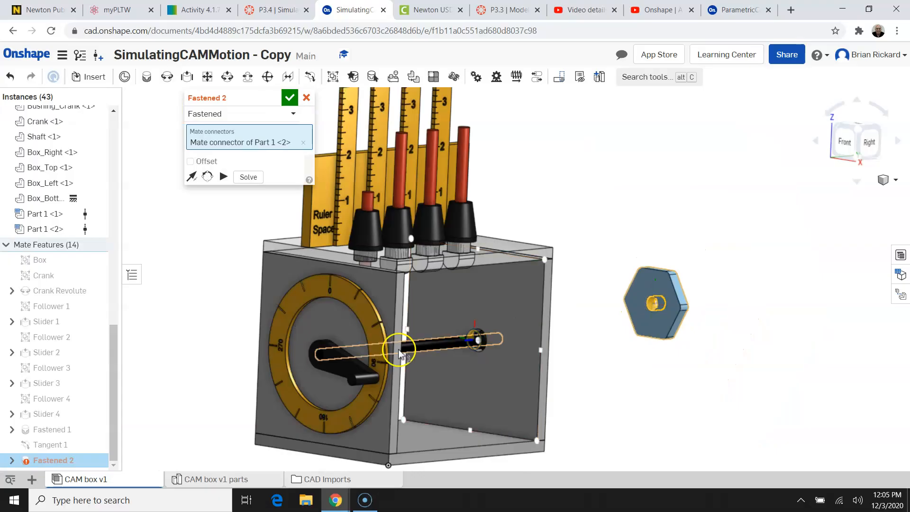
pyautogui.scroll(5, 327, 360)
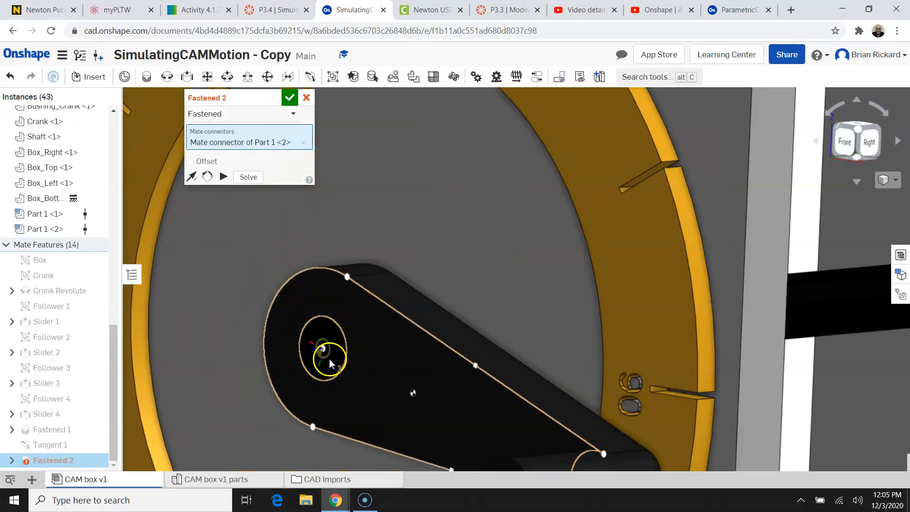
pyautogui.scroll(3, 330, 341)
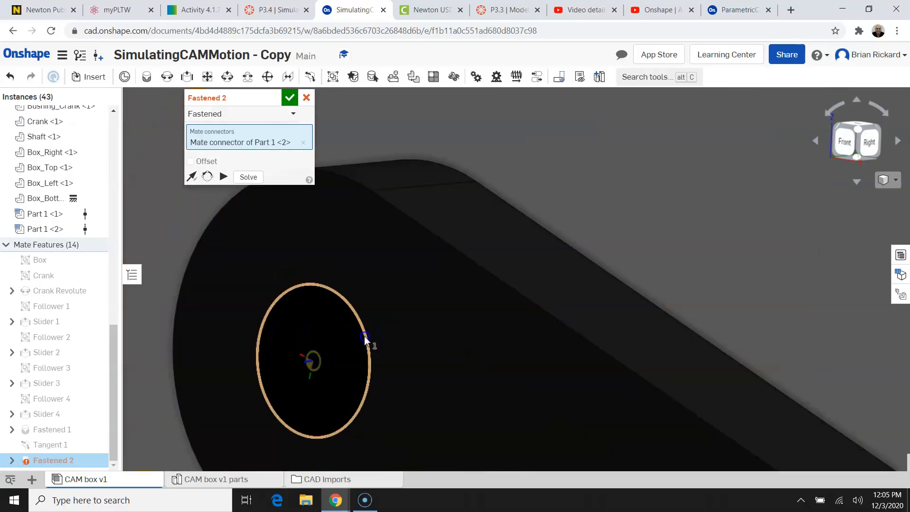
pyautogui.click(365, 338)
# Offset the Fastened mate 2.2 in along Z to move the hexagonal cam along the shaft, and accept it
pyautogui.scroll(-5, 331, 346)
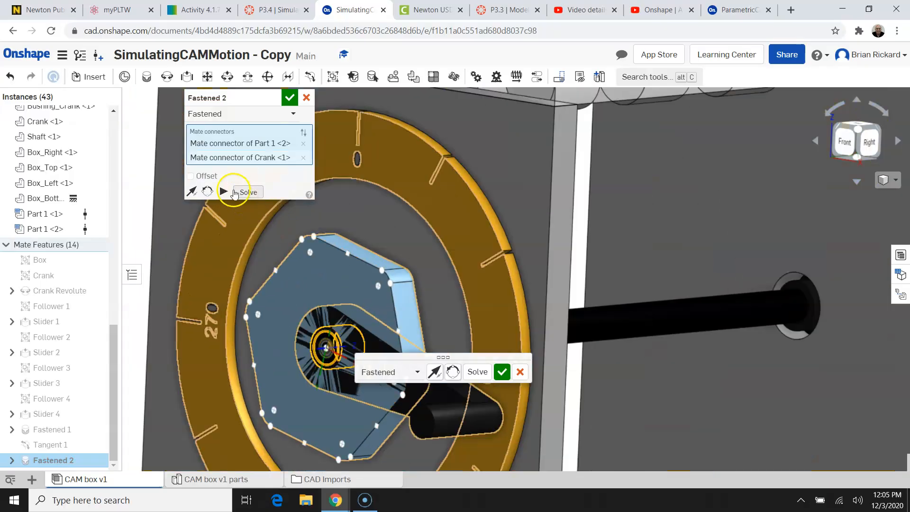
pyautogui.click(191, 176)
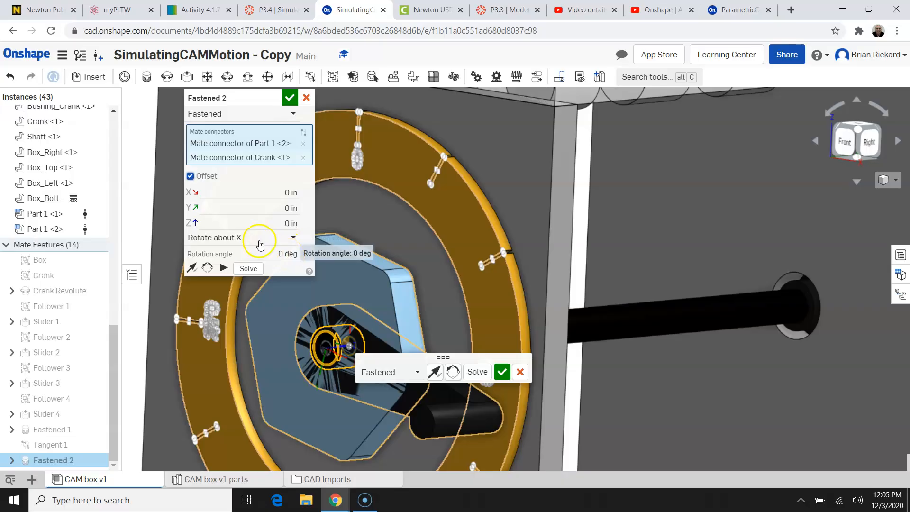
pyautogui.click(266, 224)
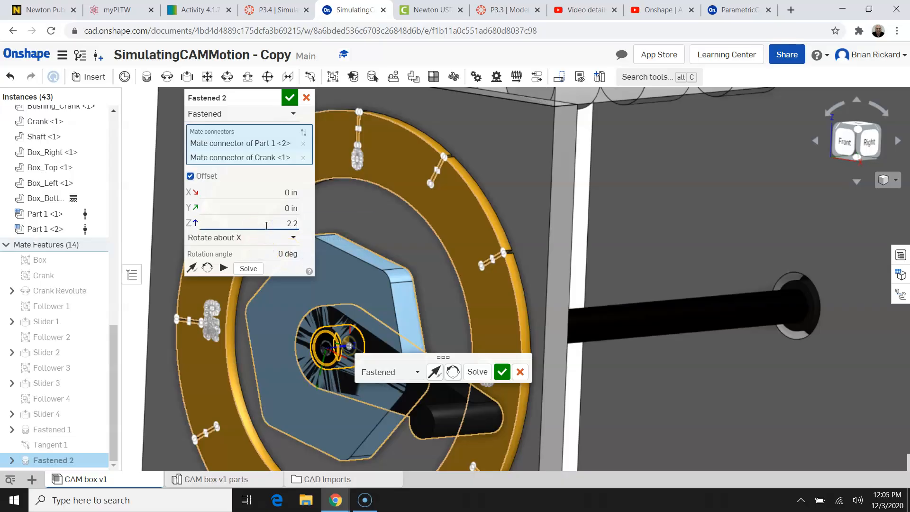
pyautogui.click(290, 97)
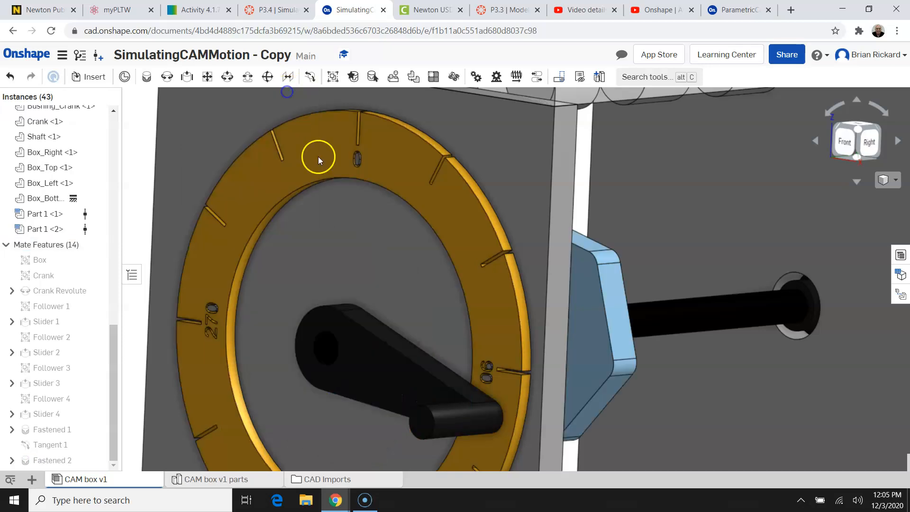
# Add a Tangent mate between the second follower's curved roller edge and the hexagonal cam's outer rim face
pyautogui.scroll(-3, 346, 240)
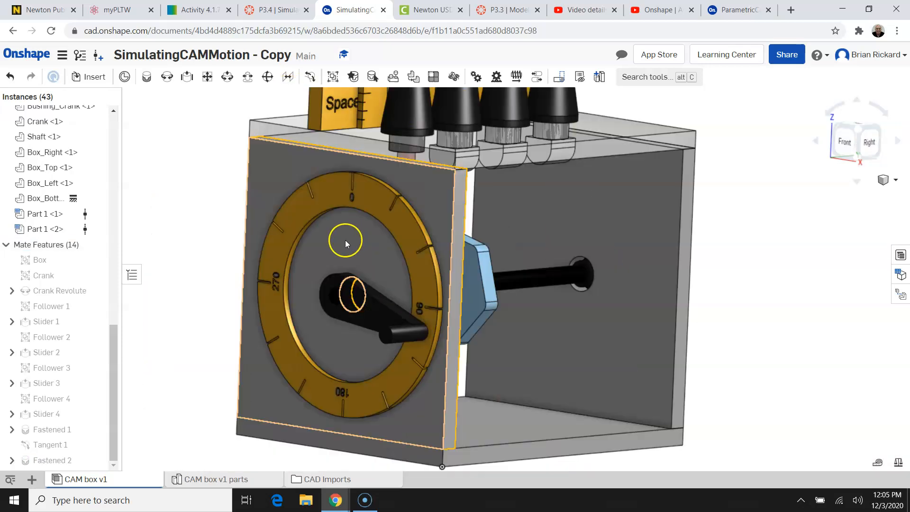
pyautogui.click(867, 142)
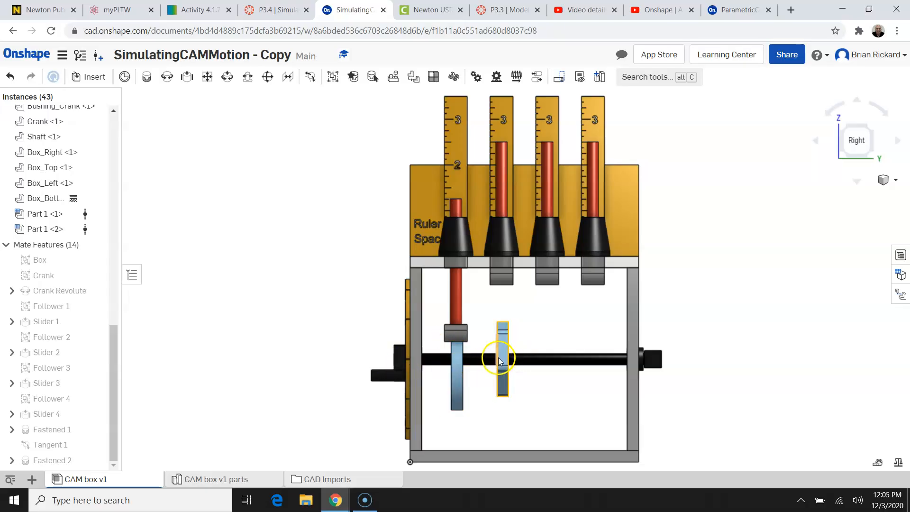
pyautogui.moveTo(727, 339); pyautogui.dragTo(748, 342, button='right')
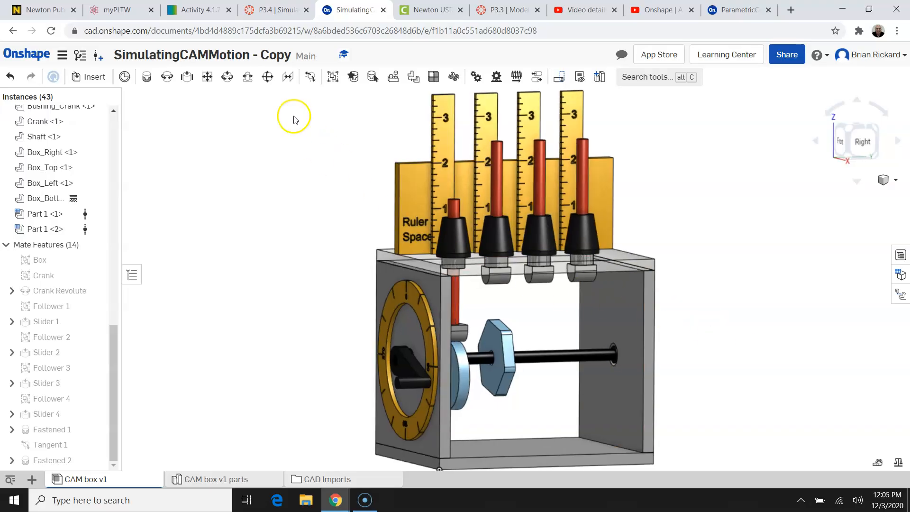
pyautogui.click(311, 76)
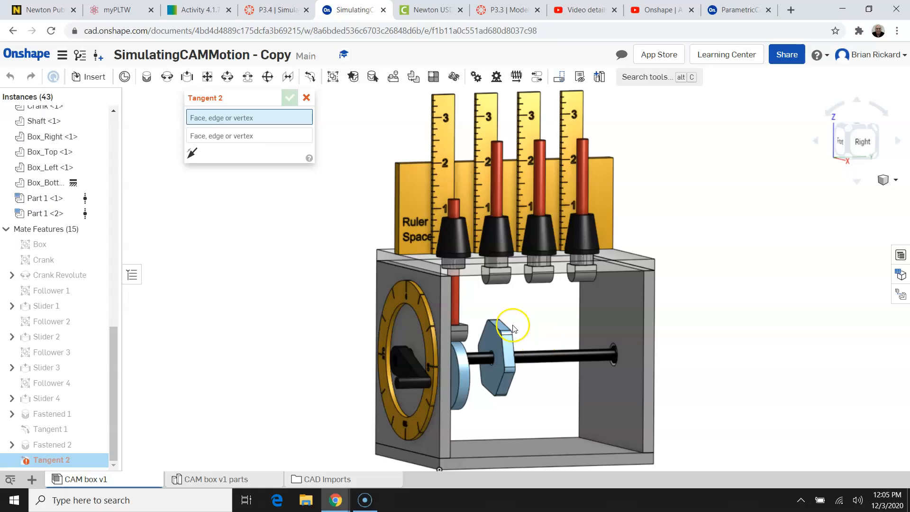
pyautogui.scroll(2, 501, 309)
pyautogui.scroll(2, 501, 310)
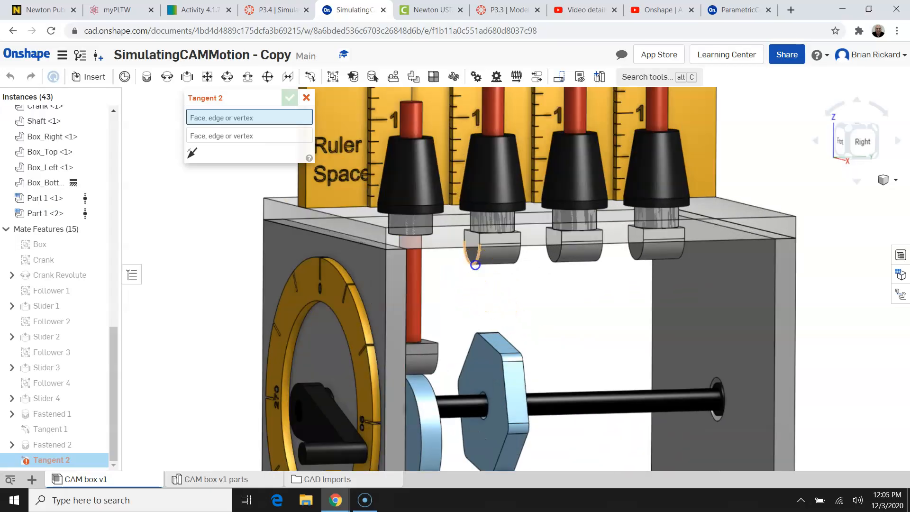
pyautogui.click(475, 263)
pyautogui.click(498, 345)
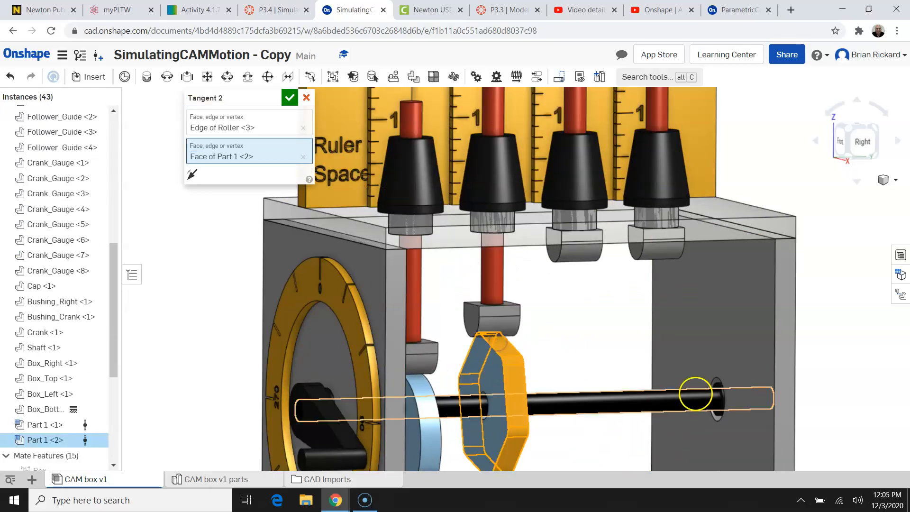
pyautogui.click(290, 98)
# Turn the crank around the gauge dial to simulate both cams moving their followers
pyautogui.scroll(-3, 634, 305)
pyautogui.moveTo(426, 402); pyautogui.dragTo(338, 371)
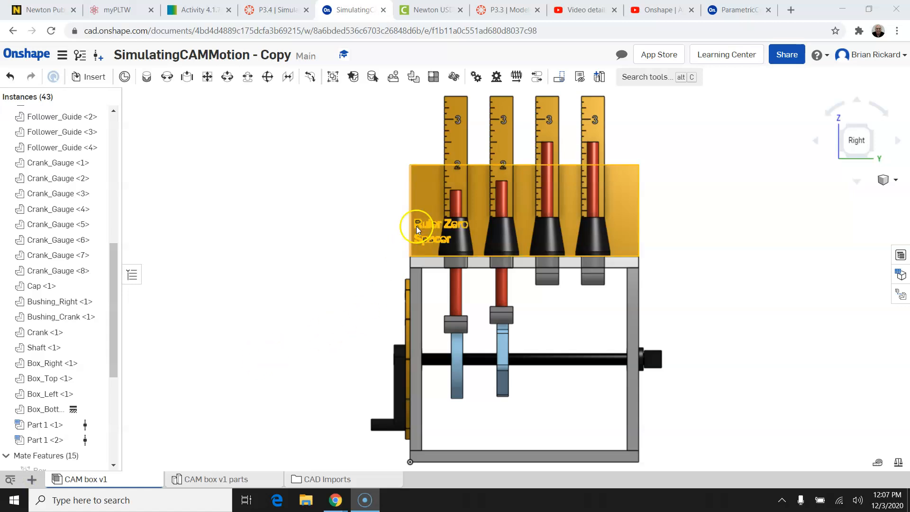
pyautogui.moveTo(720, 279); pyautogui.dragTo(733, 286, button='right')
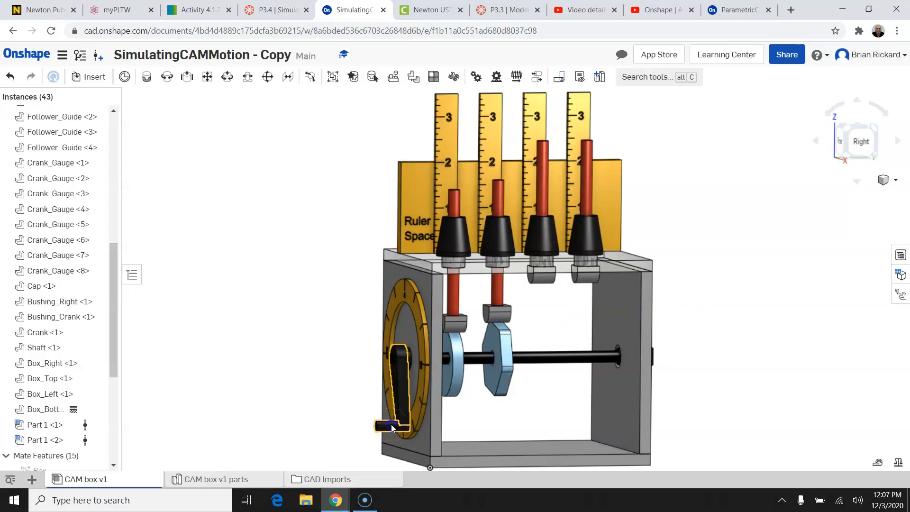
pyautogui.moveTo(366, 414); pyautogui.dragTo(402, 285)
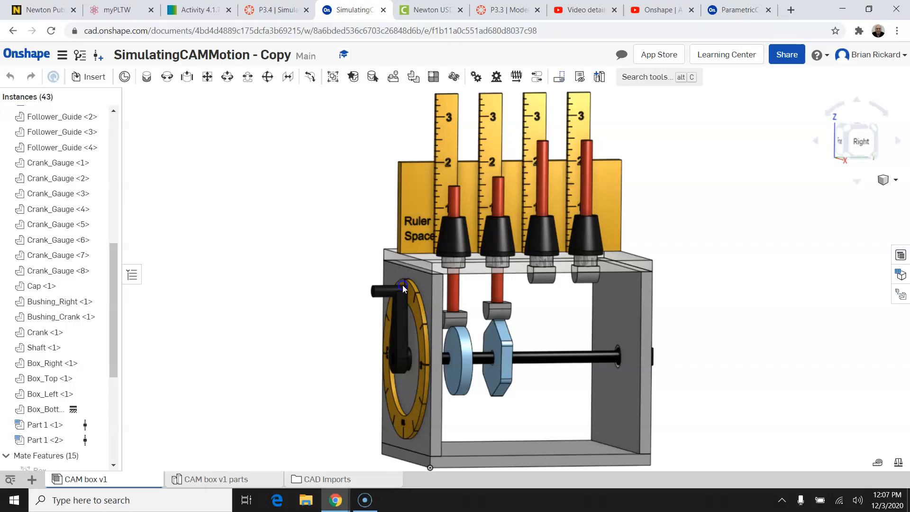
pyautogui.moveTo(402, 285); pyautogui.dragTo(422, 295)
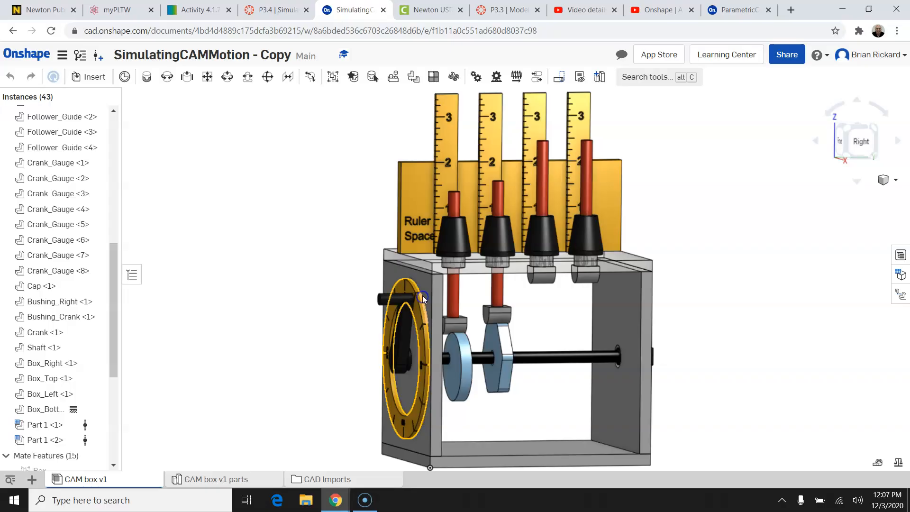